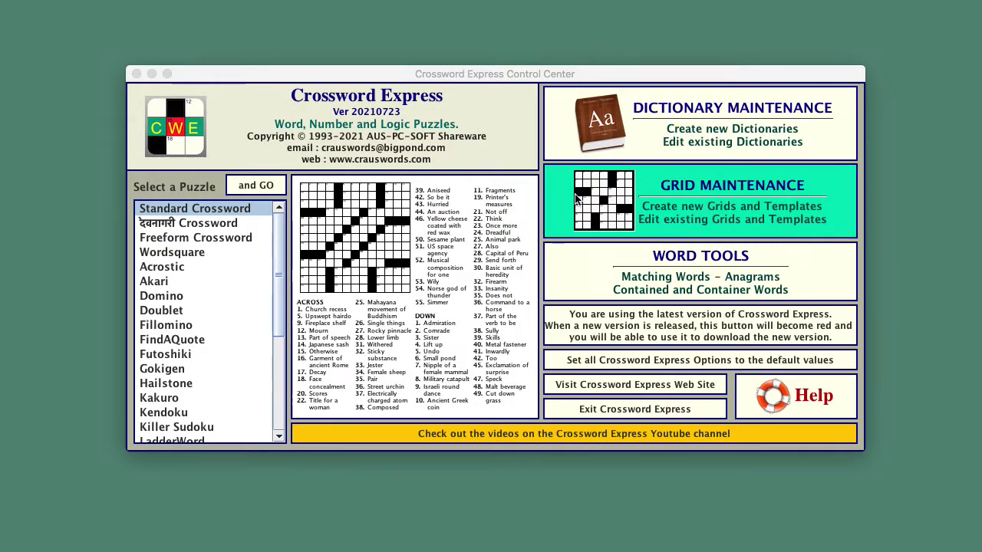
- Create a blank grid called arrowword, 11 across by 11 down, in Grid Maintenance
left_click(603, 205)
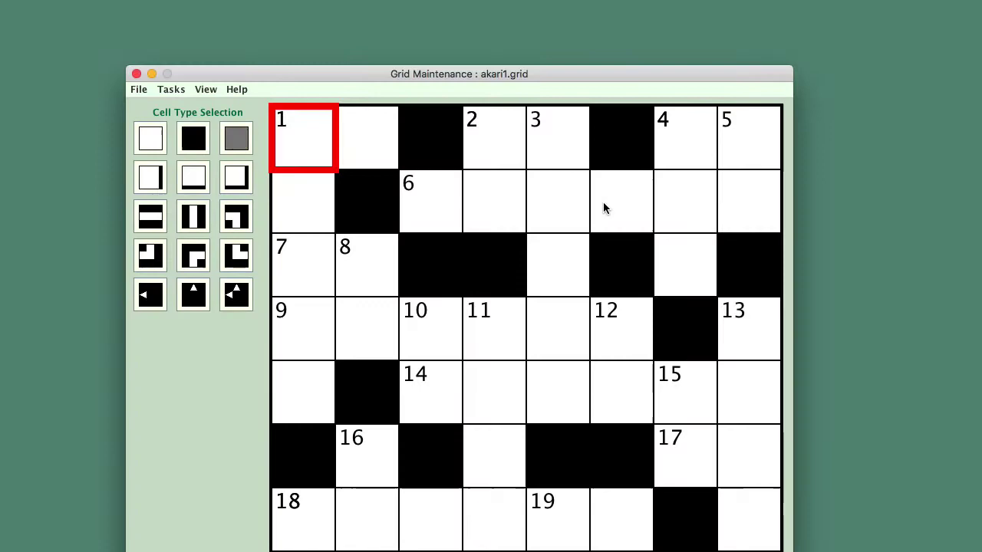
left_click_drag(540, 79, 545, 71)
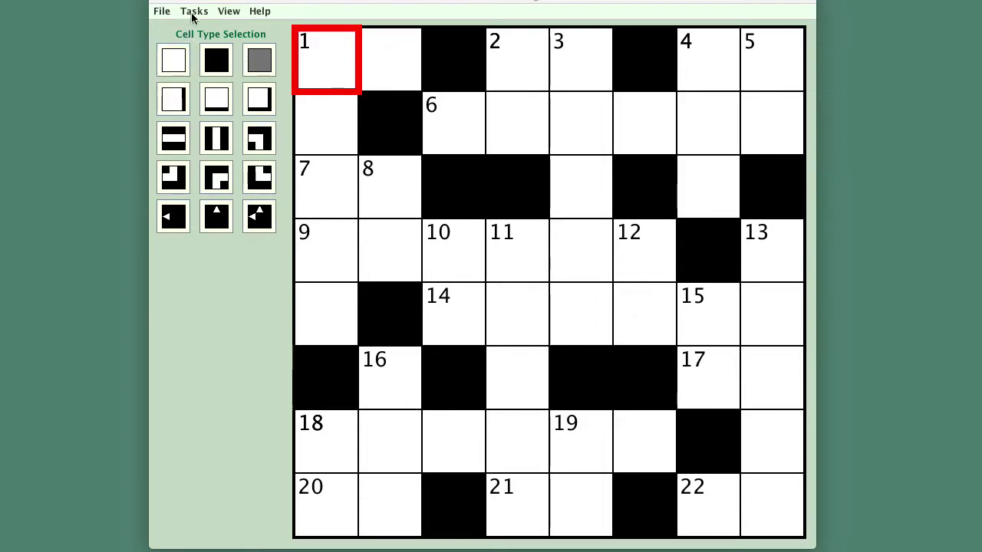
left_click(196, 13)
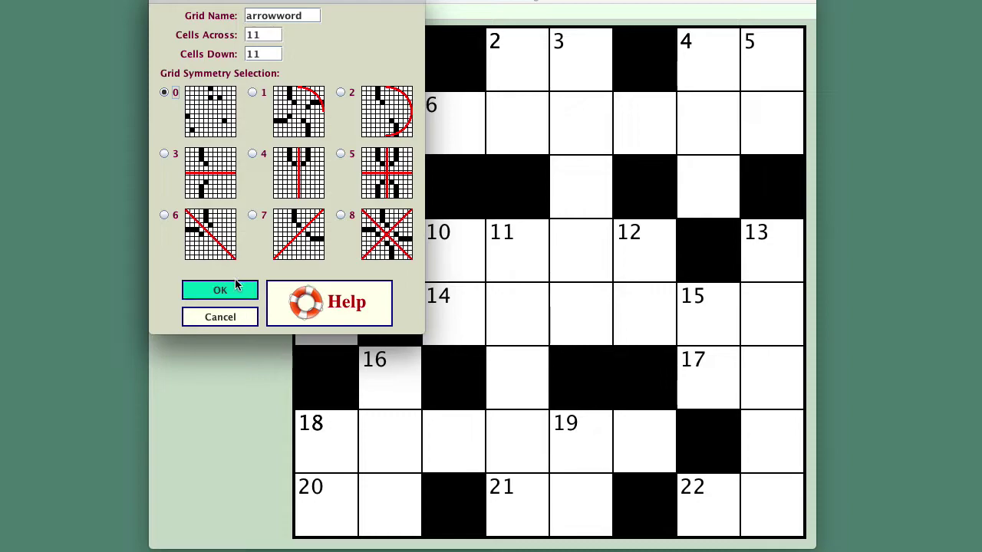
left_click(236, 289)
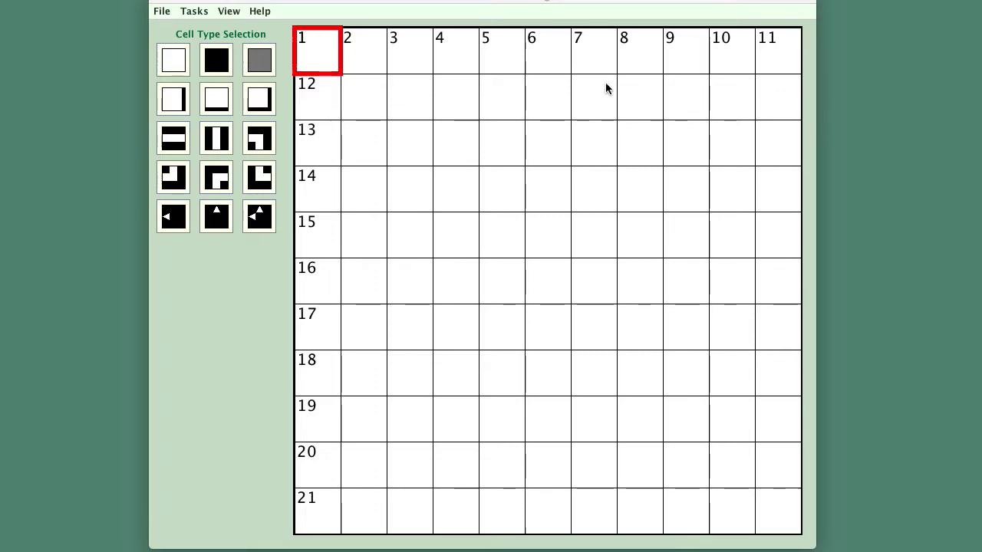
- Blacken the 1st, 3rd, 5th, 7th, 9th and 11th cells of the top row
left_click(775, 54)
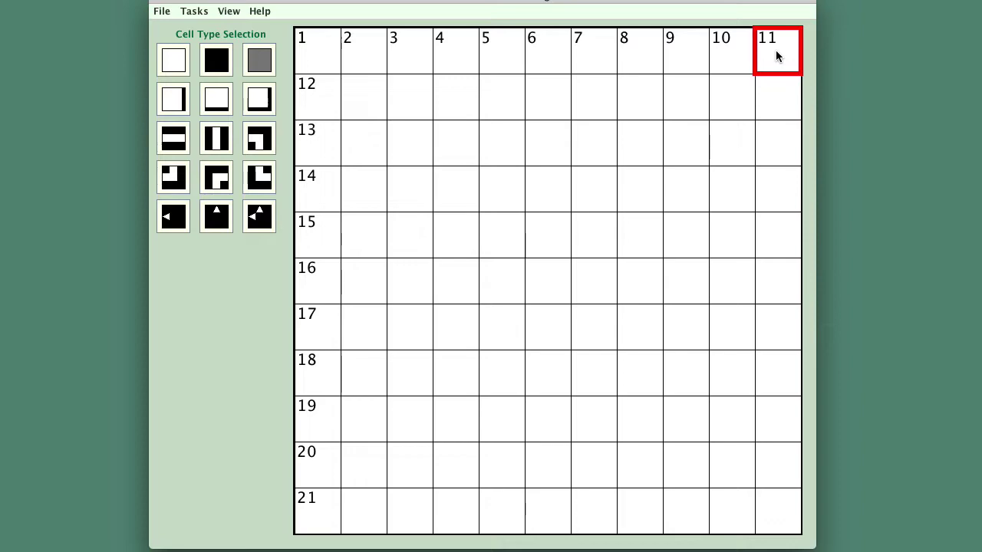
left_click(780, 55)
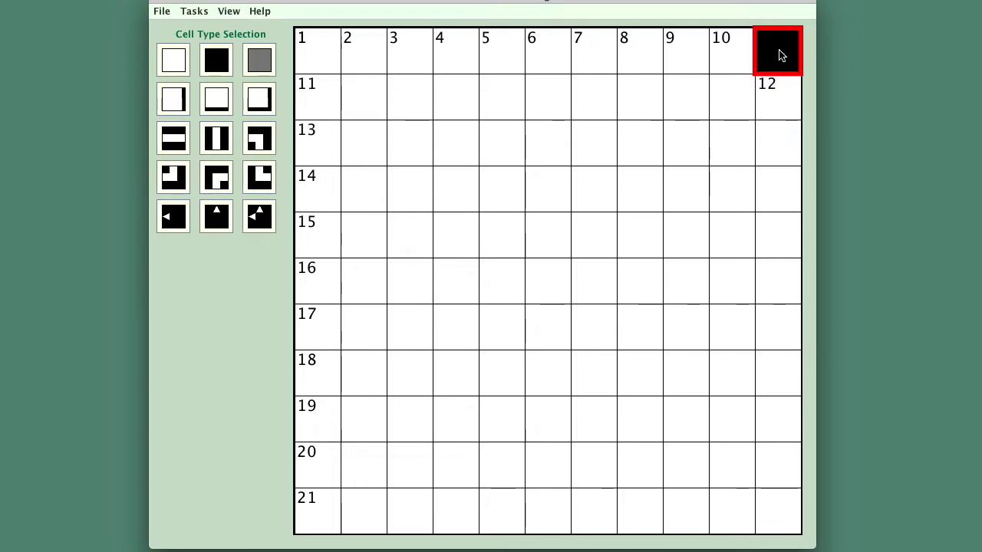
left_click(683, 53)
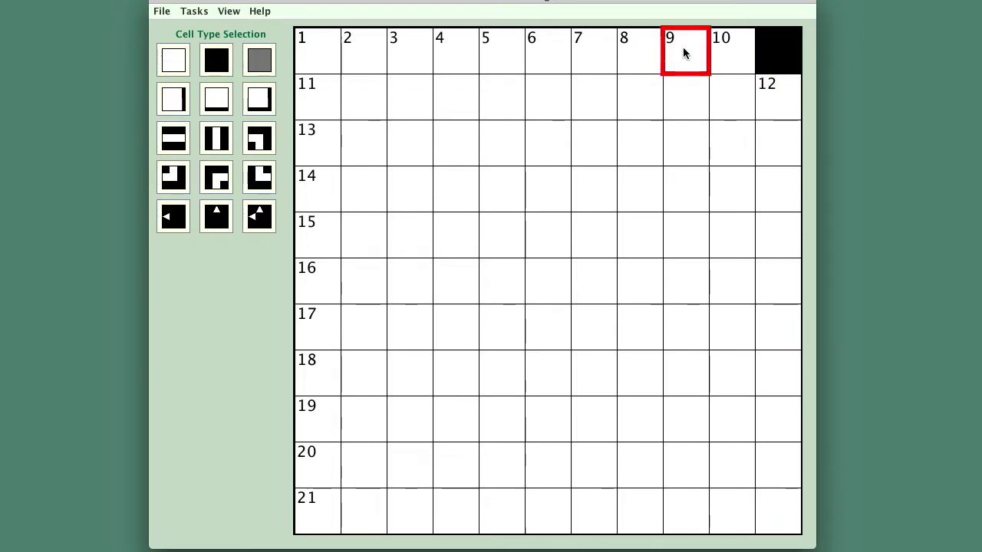
left_click(683, 53)
left_click(580, 47)
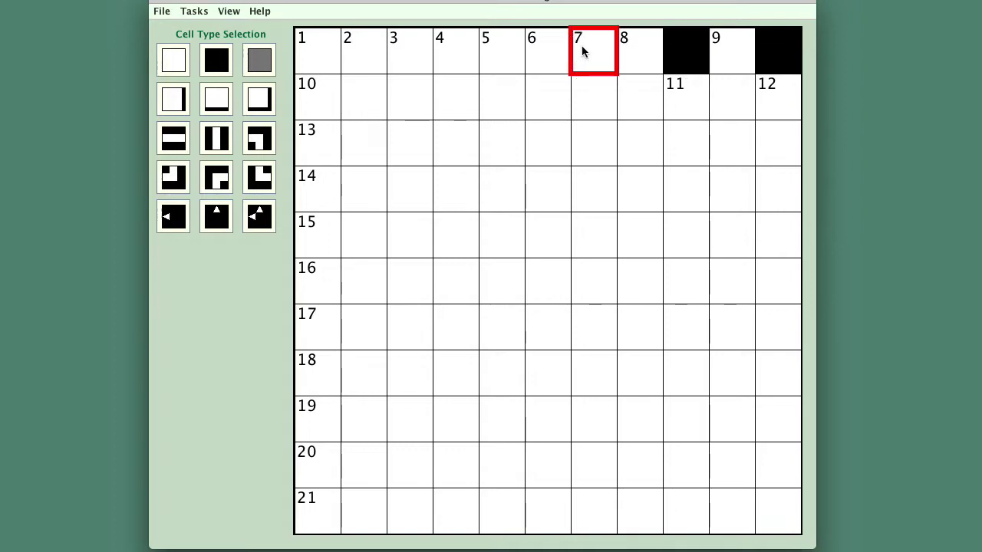
left_click(583, 48)
left_click(500, 48)
left_click(499, 46)
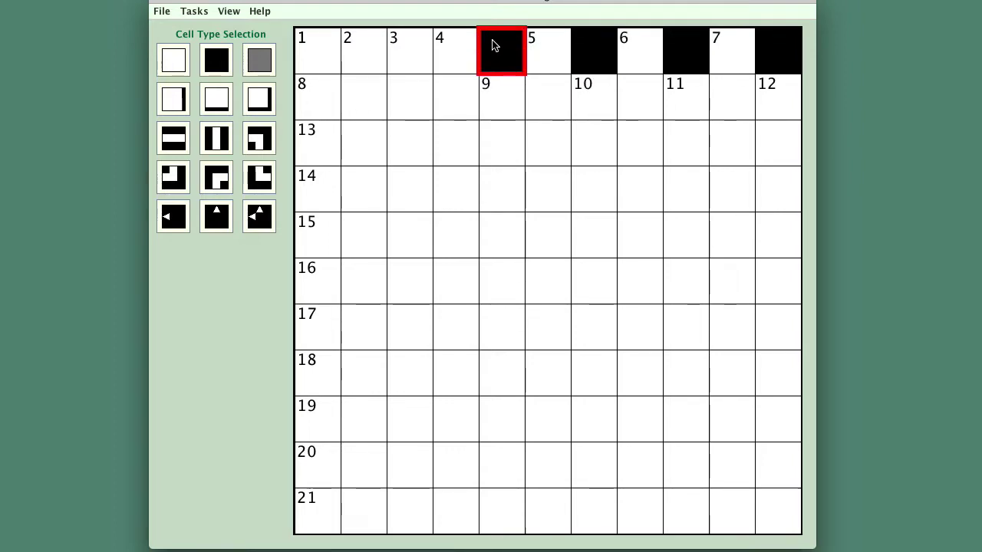
left_click(411, 48)
left_click(411, 47)
left_click(322, 46)
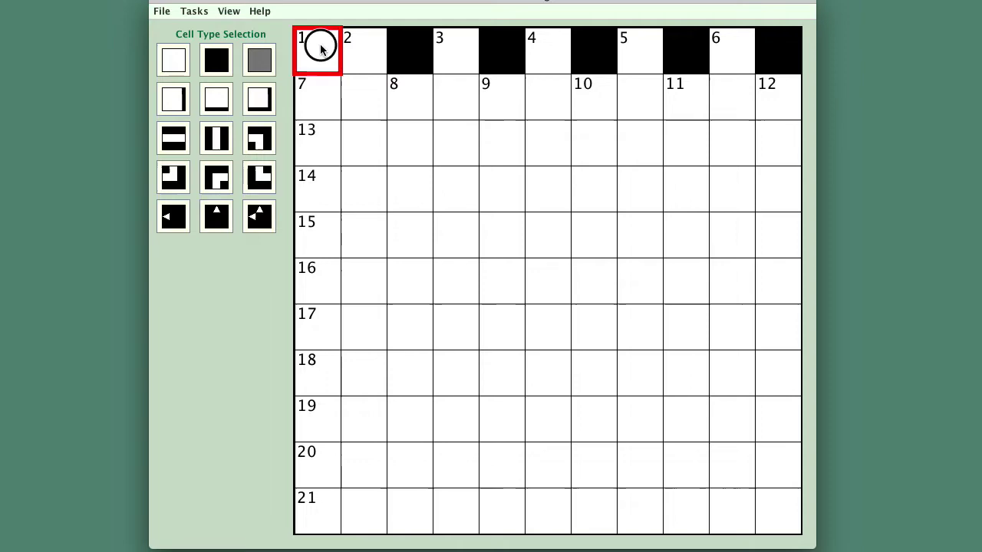
left_click(322, 48)
- Blacken left-column cells in rows 3, 5, 7, 9 and 11, reverting a mistaken grey cell
left_click(319, 148)
left_click(319, 146)
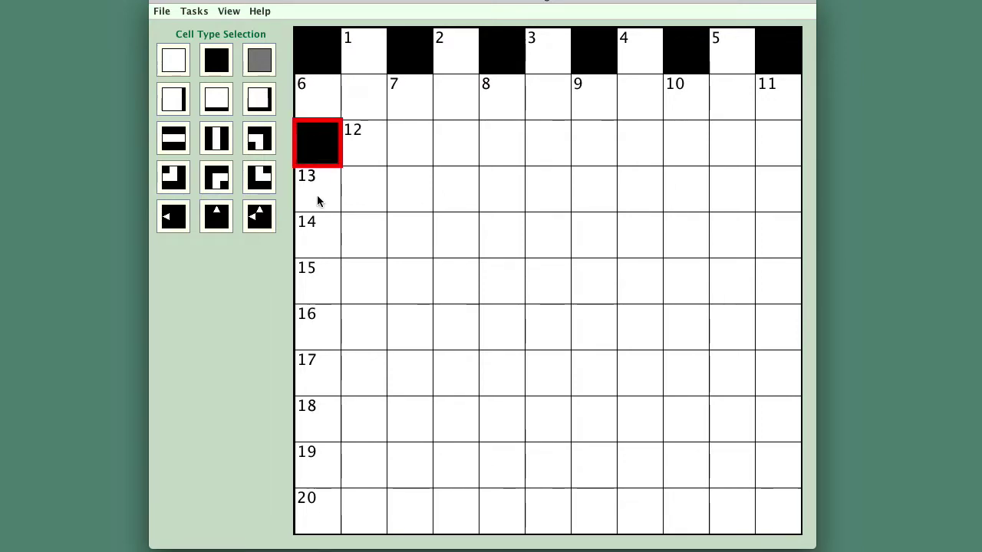
left_click(320, 198)
left_click(319, 200)
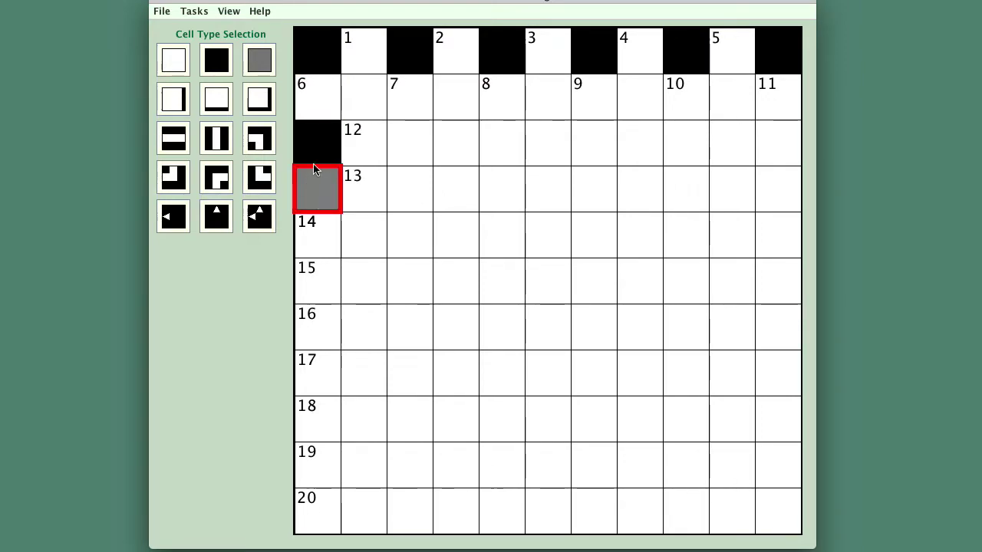
left_click(174, 59)
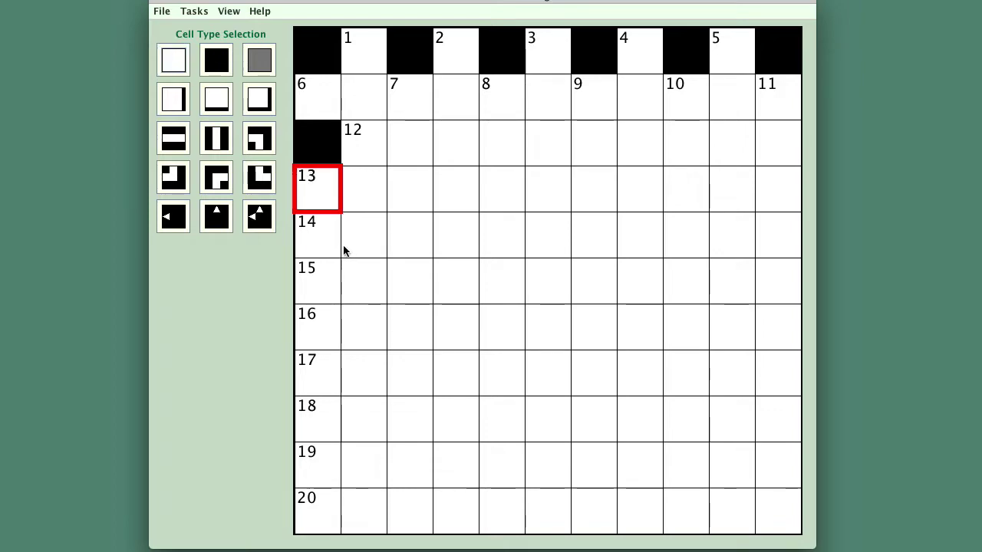
left_click(320, 230)
left_click(320, 230)
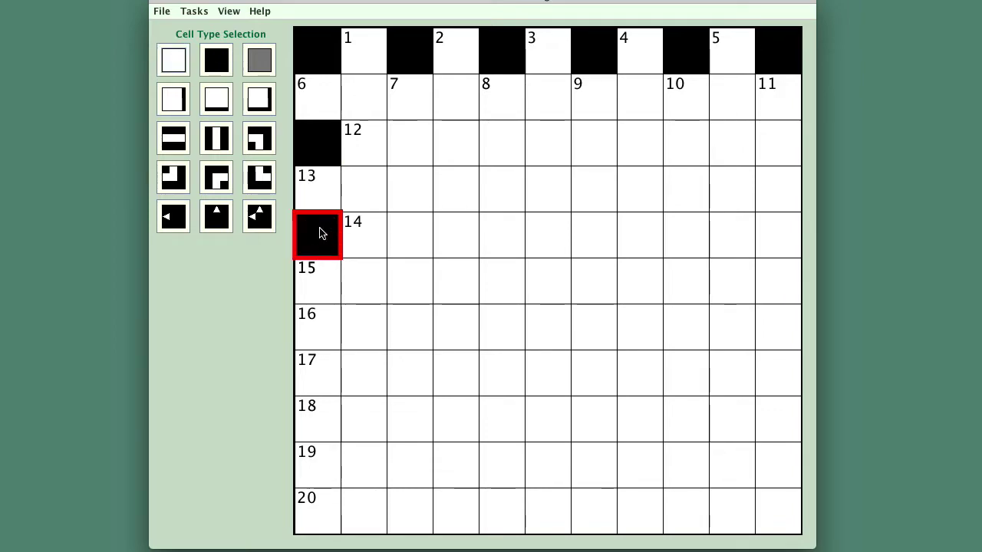
double_click(320, 330)
left_click(314, 414)
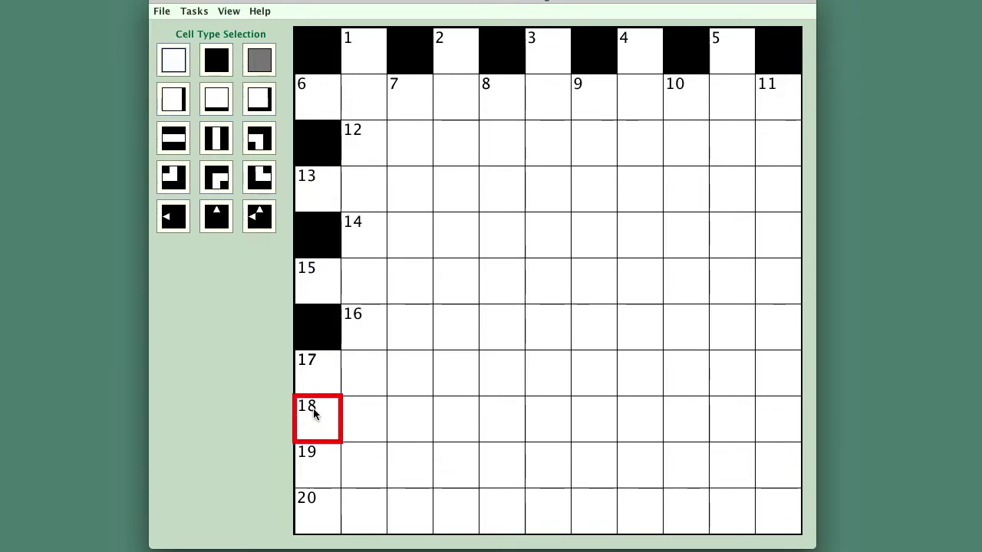
left_click(313, 414)
left_click(313, 508)
left_click(316, 506)
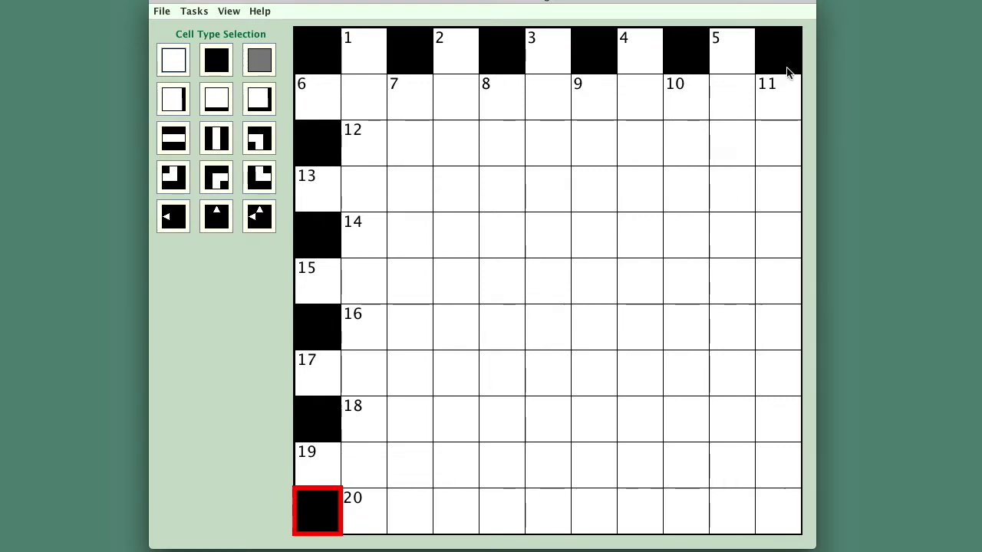
- Add a diagonal of black squares from row 4 cell 8 down to row 8 cell 4
left_click(636, 192)
left_click(636, 192)
left_click(586, 231)
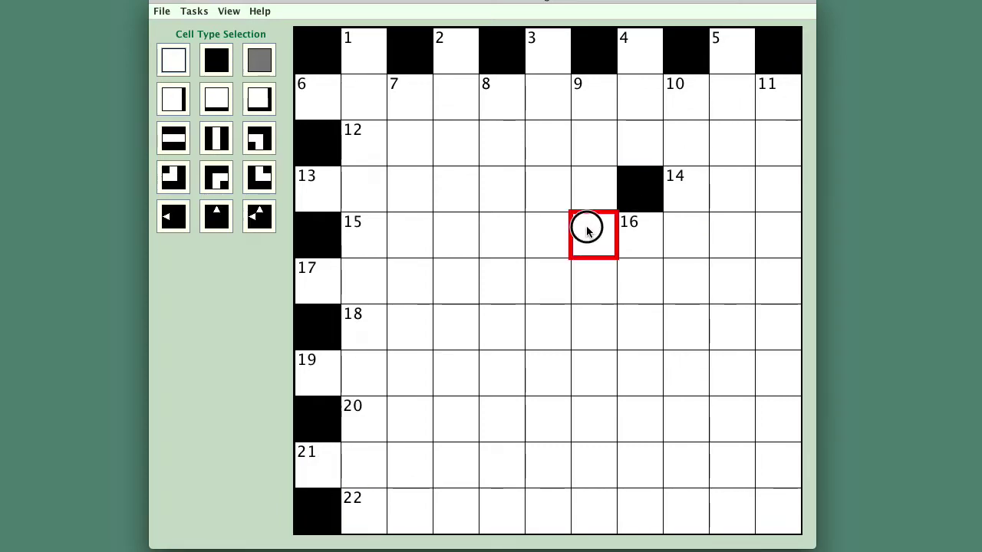
left_click(587, 230)
left_click(544, 272)
left_click(544, 271)
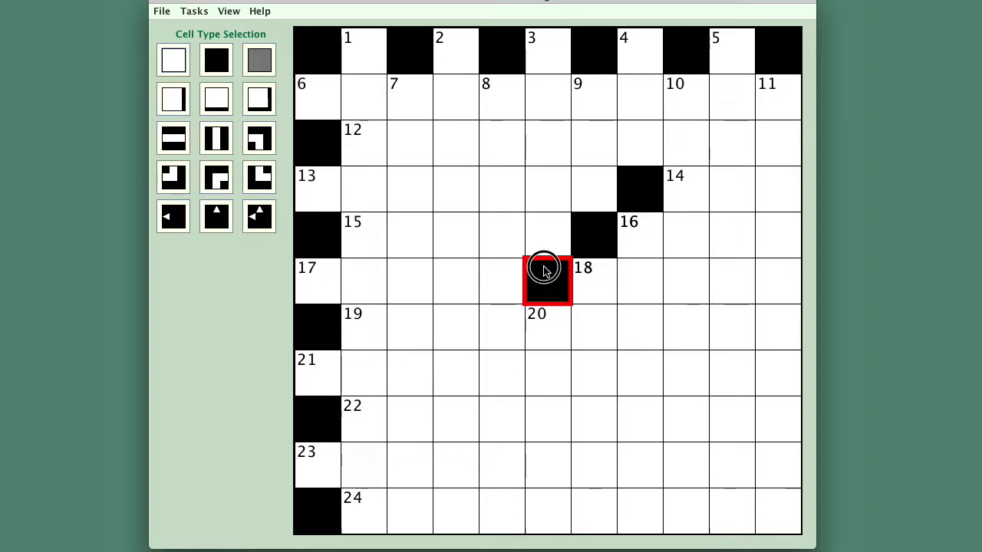
left_click(496, 320)
left_click(496, 320)
left_click(458, 369)
left_click(457, 369)
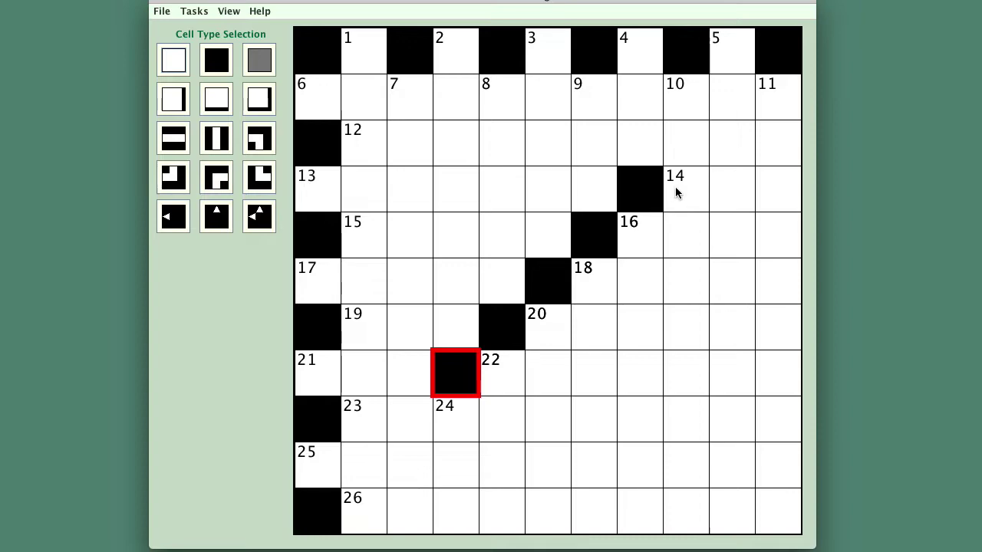
left_click(771, 191)
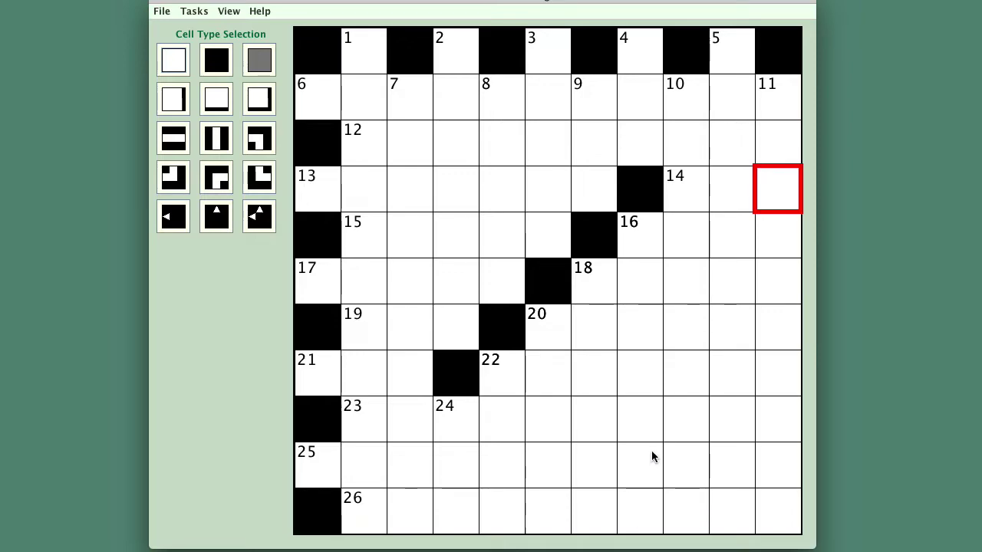
- Blacken the fifth cells of rows 2 and 3, and cells 2 and 3 of row 5
left_click(499, 102)
key("period")
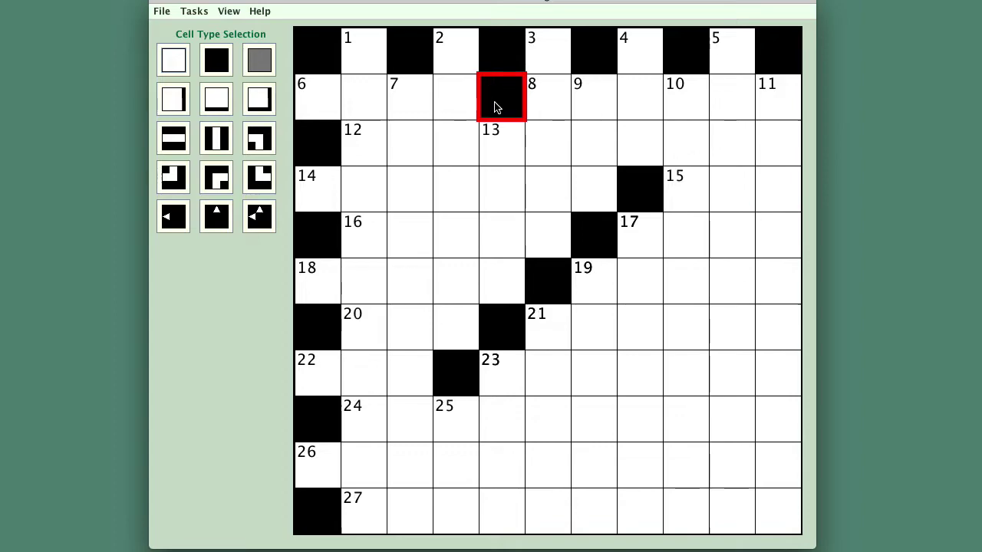
left_click(495, 144)
key("period")
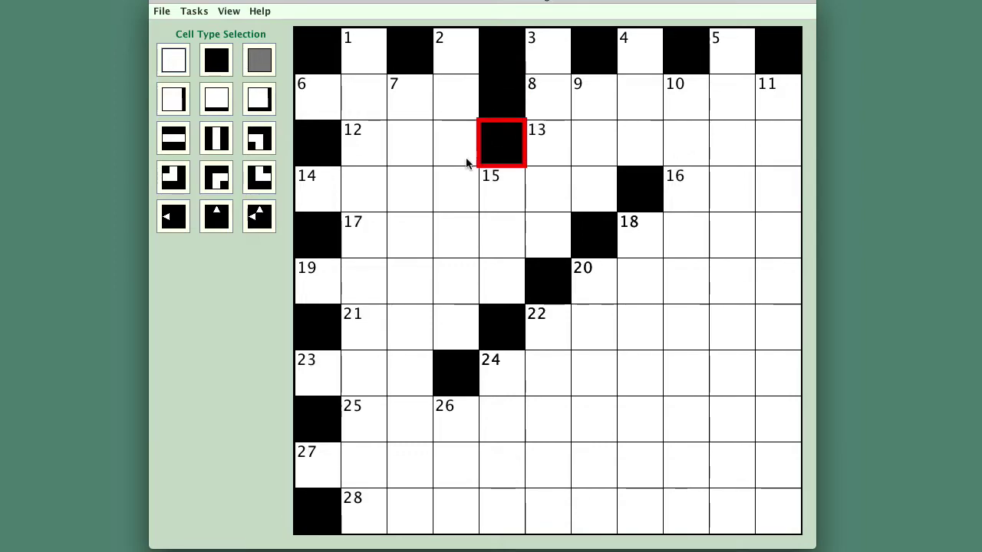
left_click(365, 238)
key("period")
left_click(407, 232)
key("period")
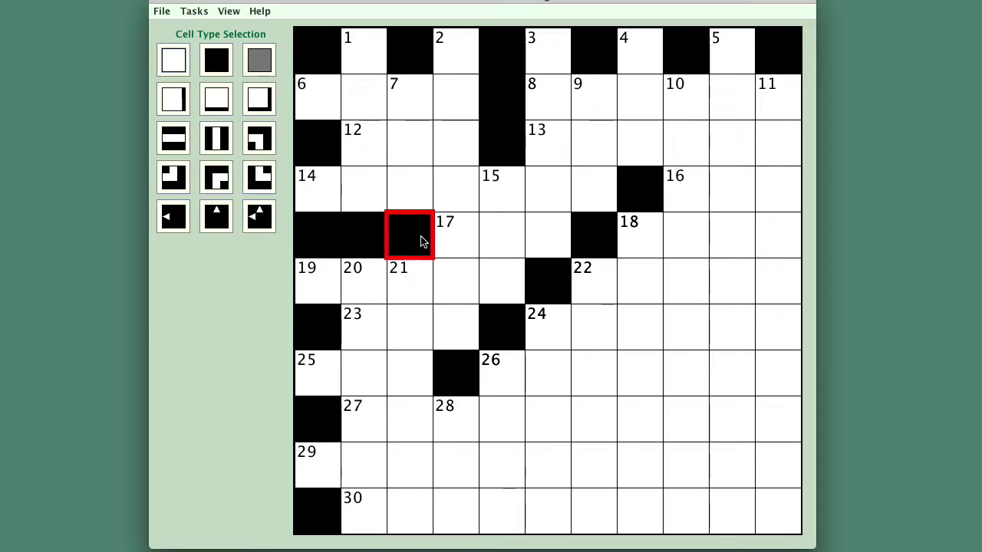
- Add black squares in the lower-right and bottom rows until numbering runs 1 to 35
left_click(643, 518)
key("period")
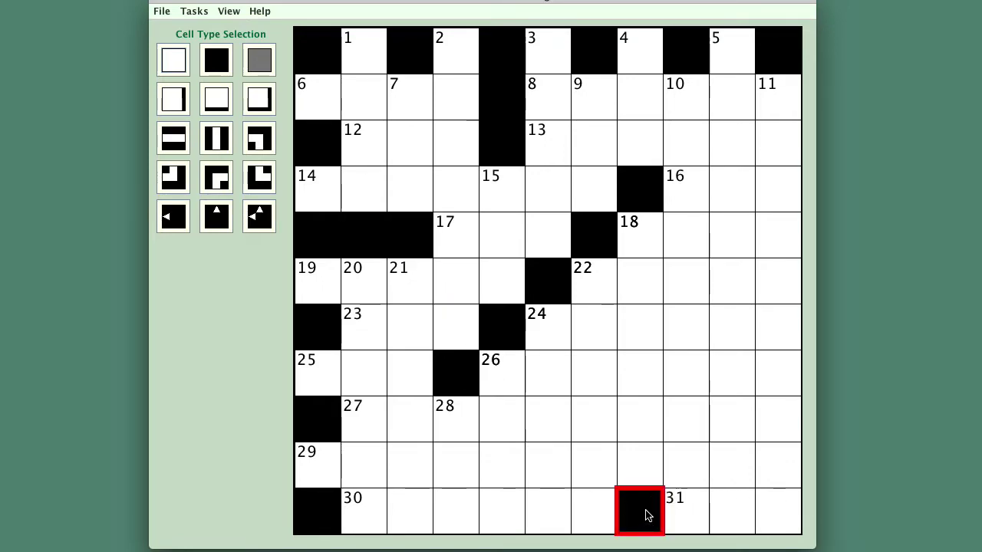
left_click(780, 378)
key("period")
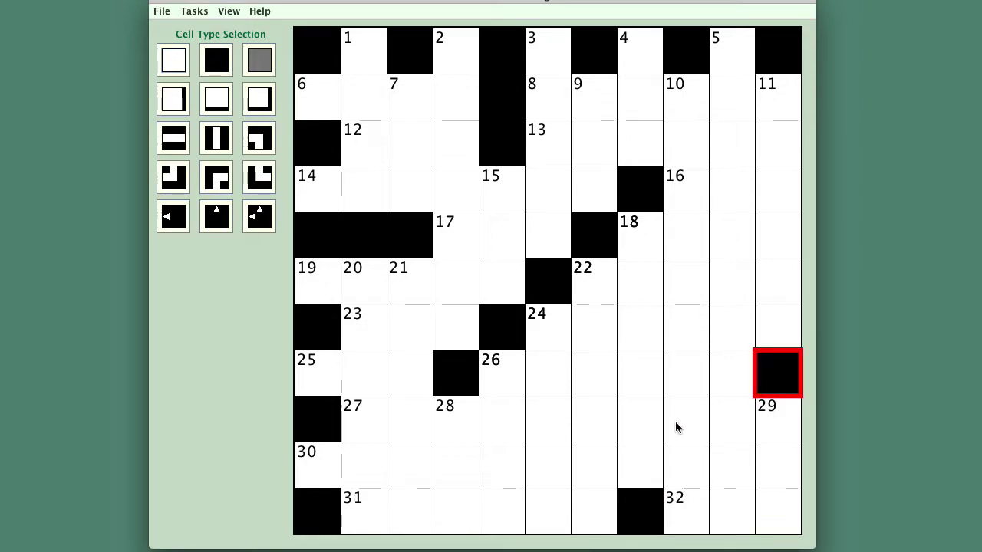
left_click(633, 418)
key("period")
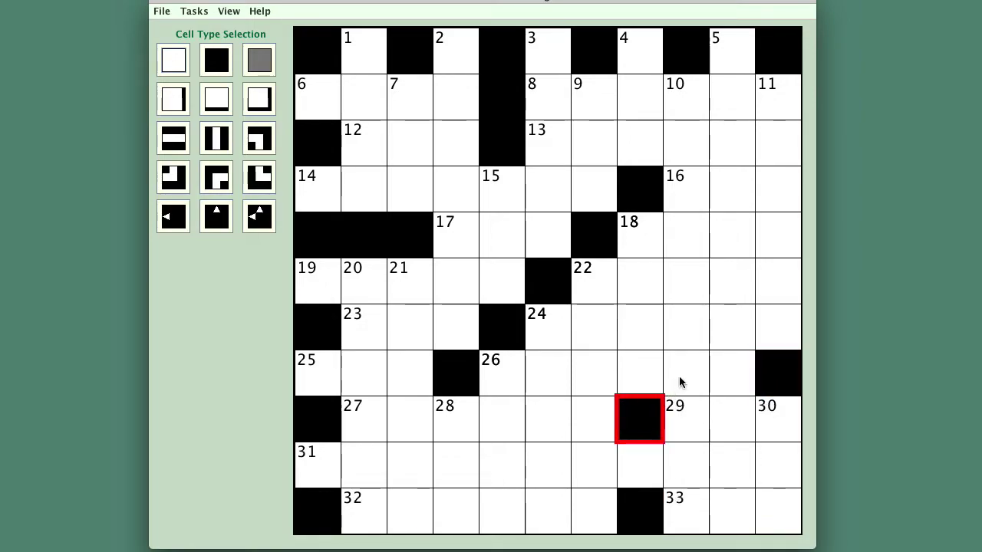
left_click(679, 382)
key("period")
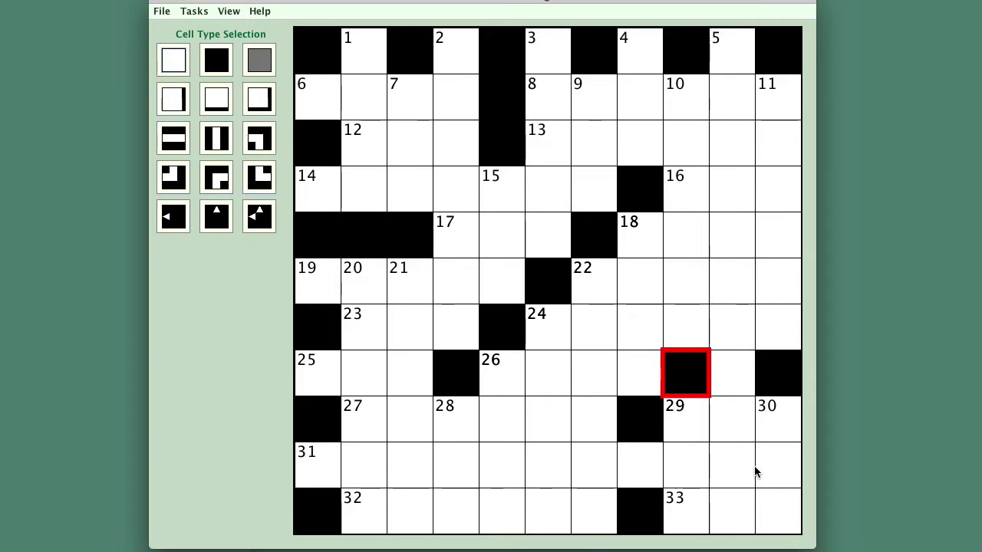
left_click(732, 283)
key("period")
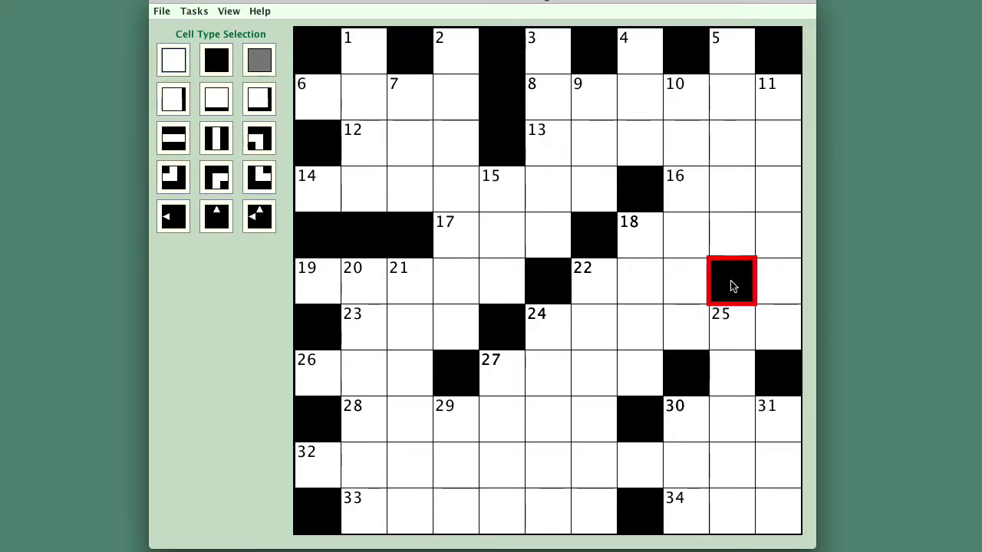
left_click(543, 470)
key("period")
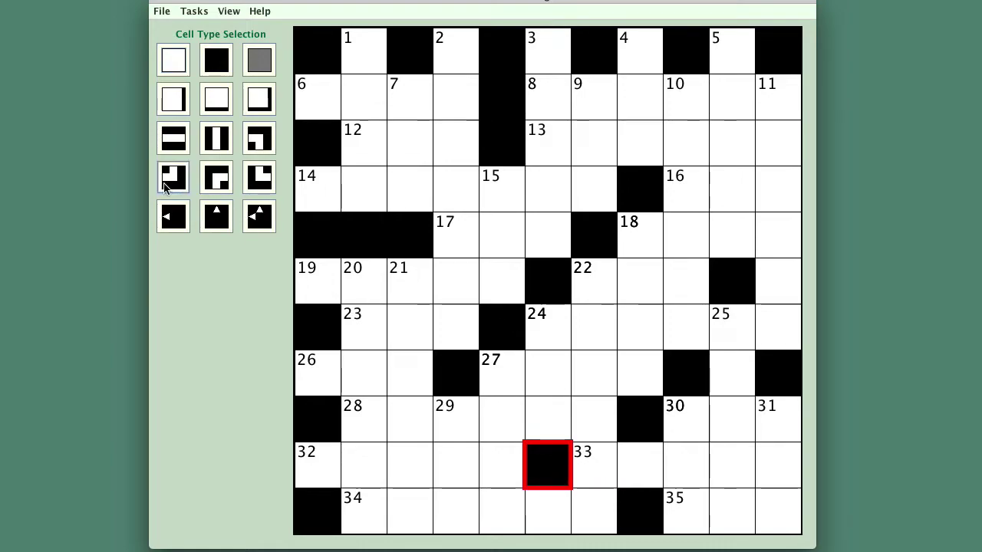
- Save the arrowword grid and close Grid Maintenance
left_click(161, 11)
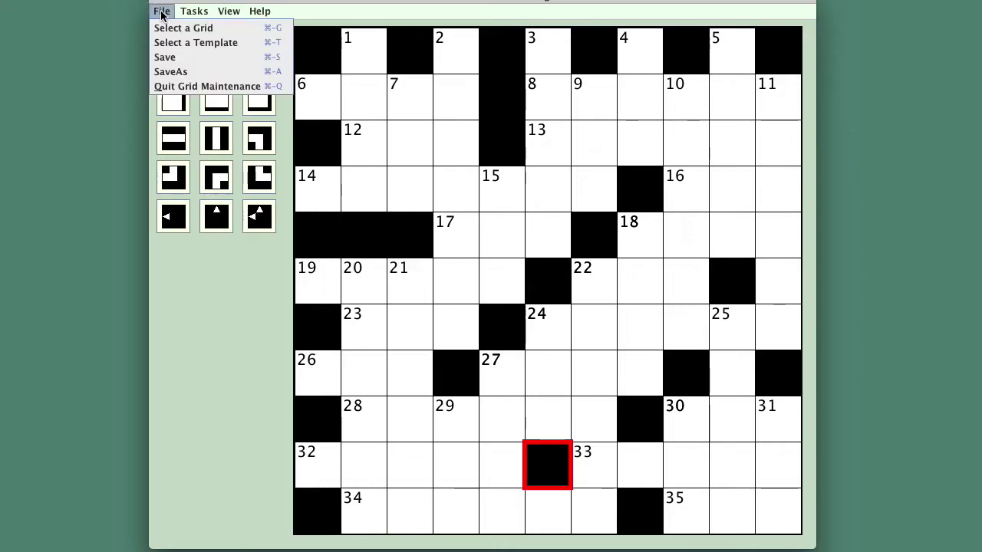
left_click(169, 59)
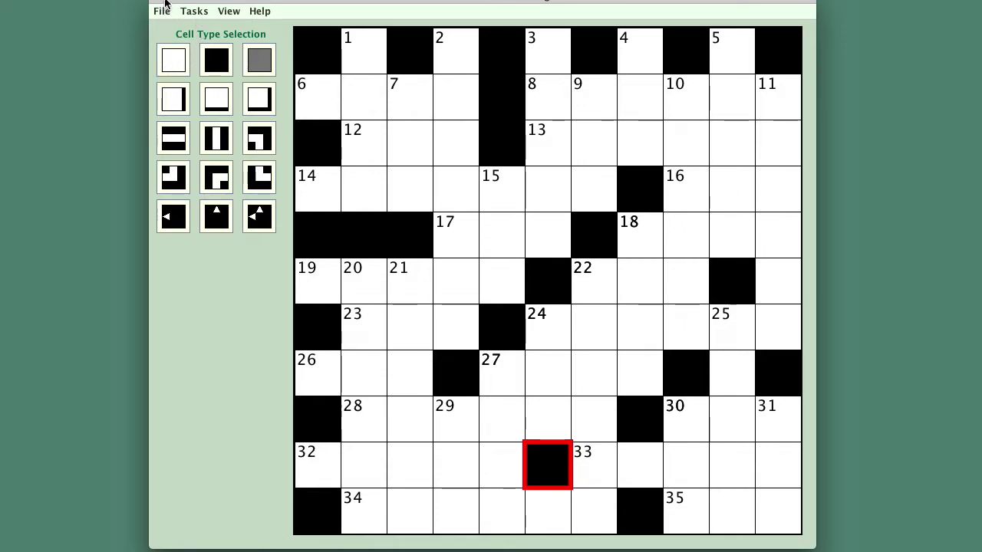
key("super+w")
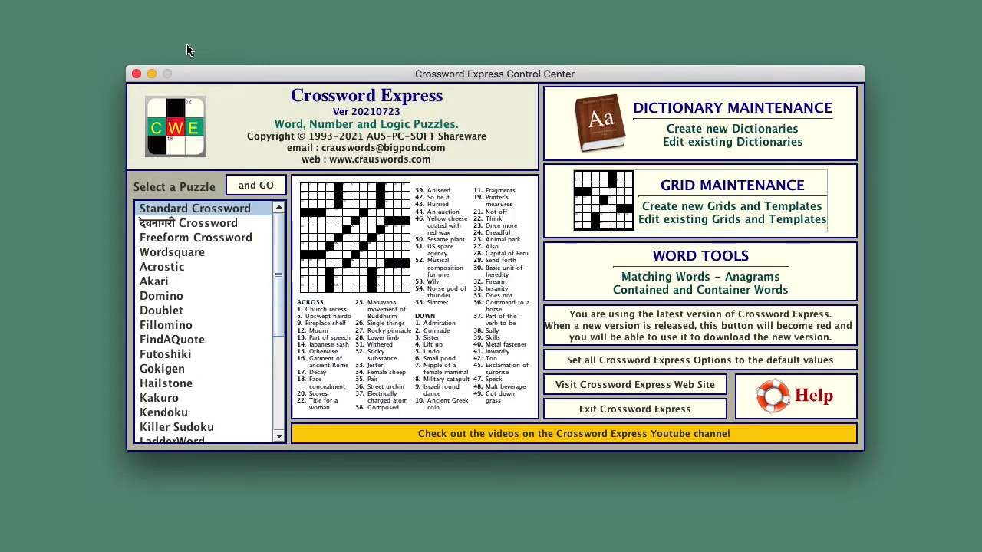
- Start a new Standard Crossword puzzle with the file name arrowword
left_click(261, 189)
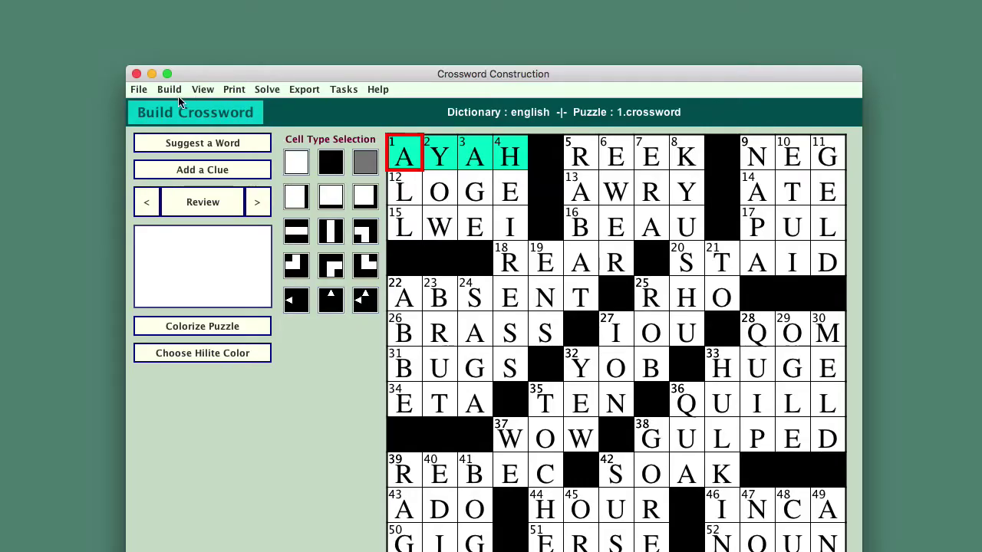
left_click_drag(235, 66, 212, 13)
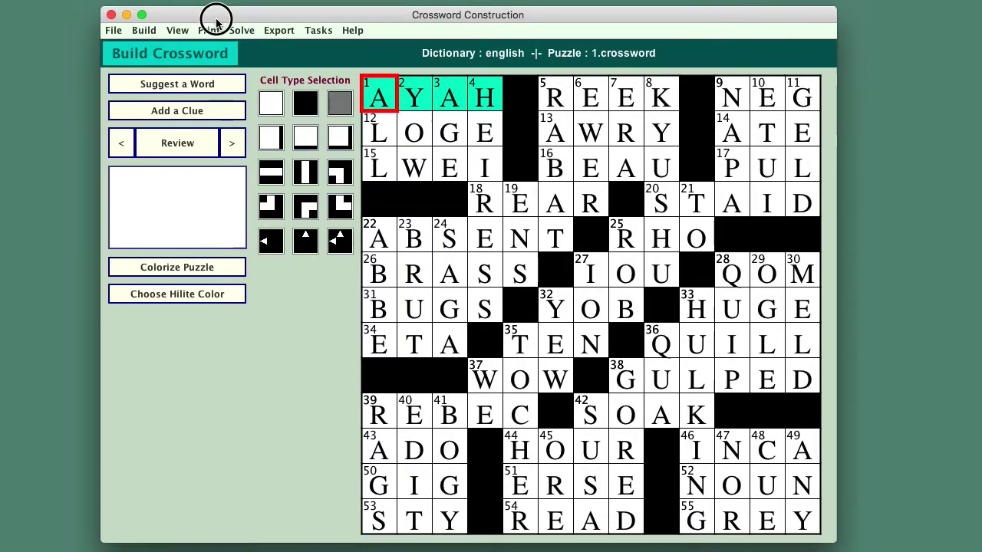
left_click(144, 31)
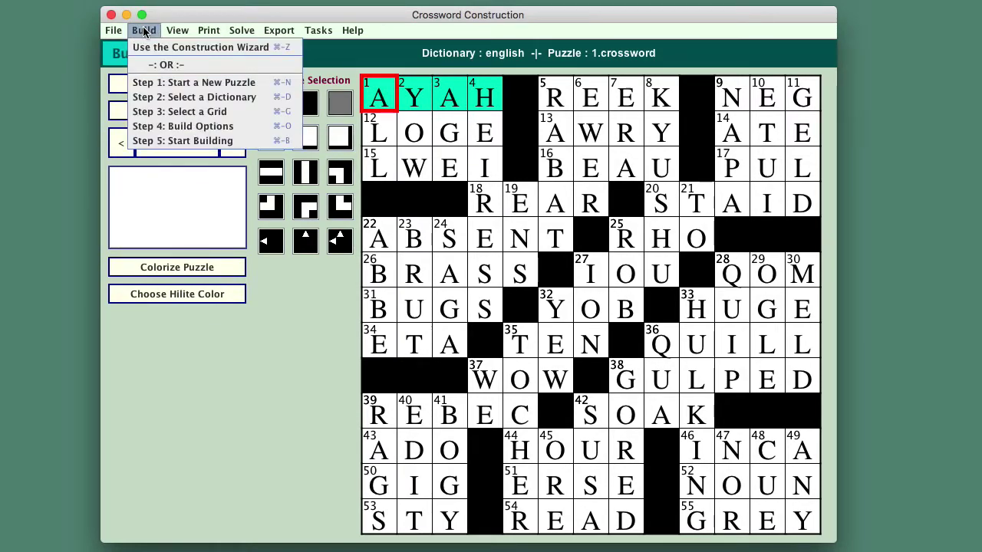
left_click(214, 84)
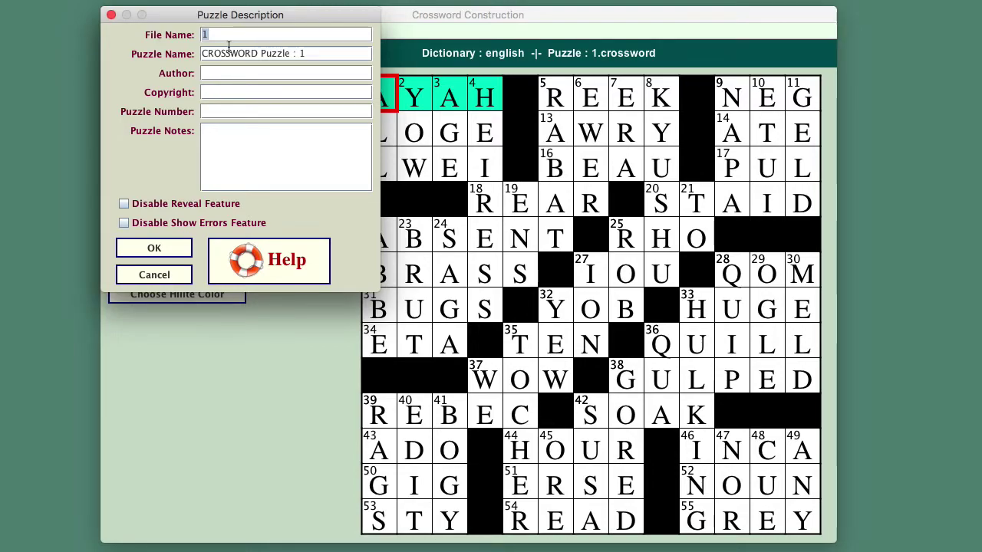
type("arrowword")
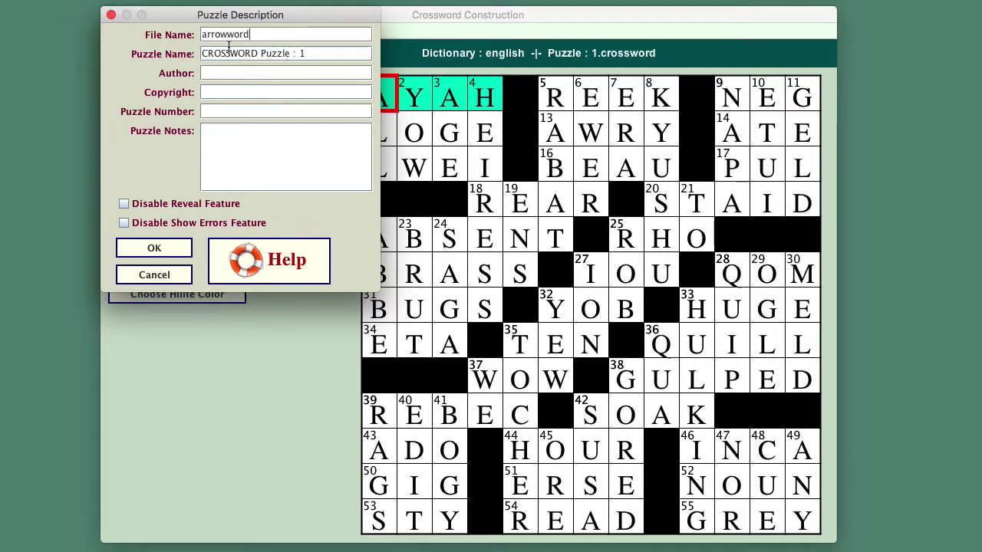
left_click(163, 249)
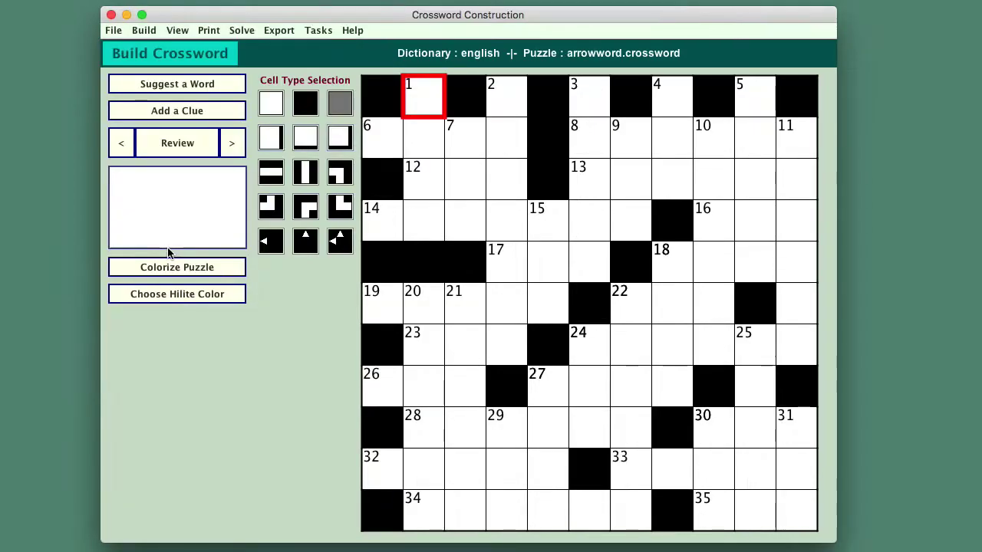
- Auto-fill the arrowword grid with words via Start Building and dismiss the saved notice
left_click(144, 32)
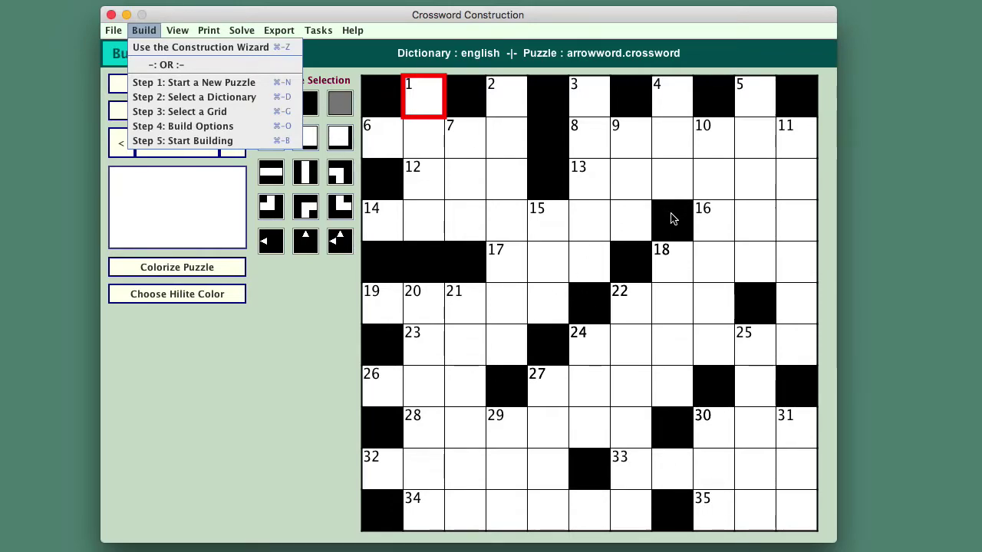
mouse_move(352, 31)
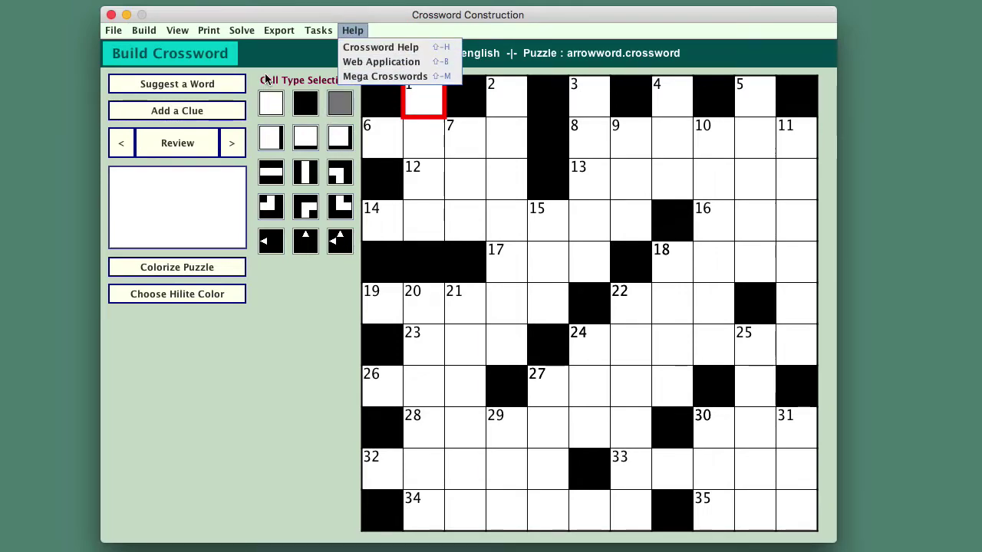
left_click(143, 30)
left_click(146, 31)
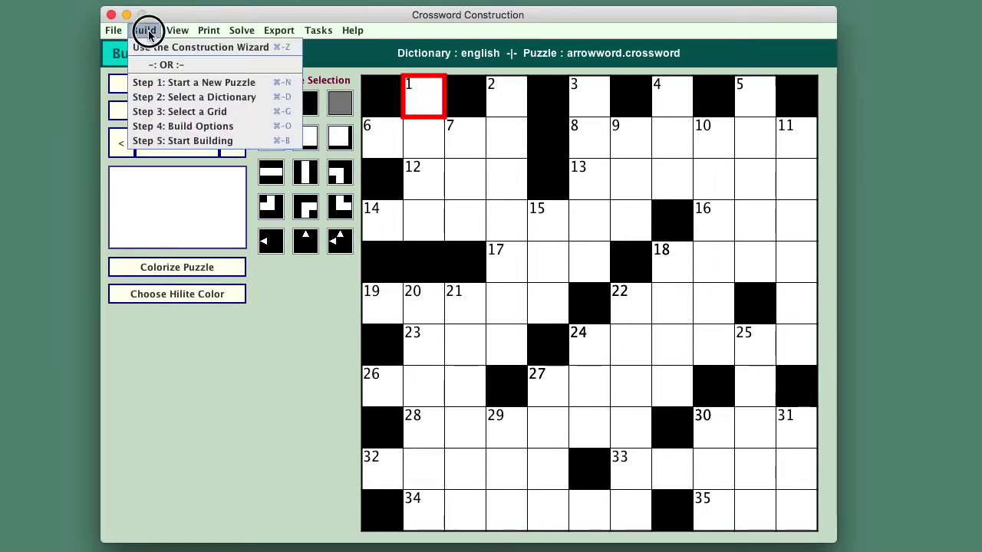
left_click(183, 141)
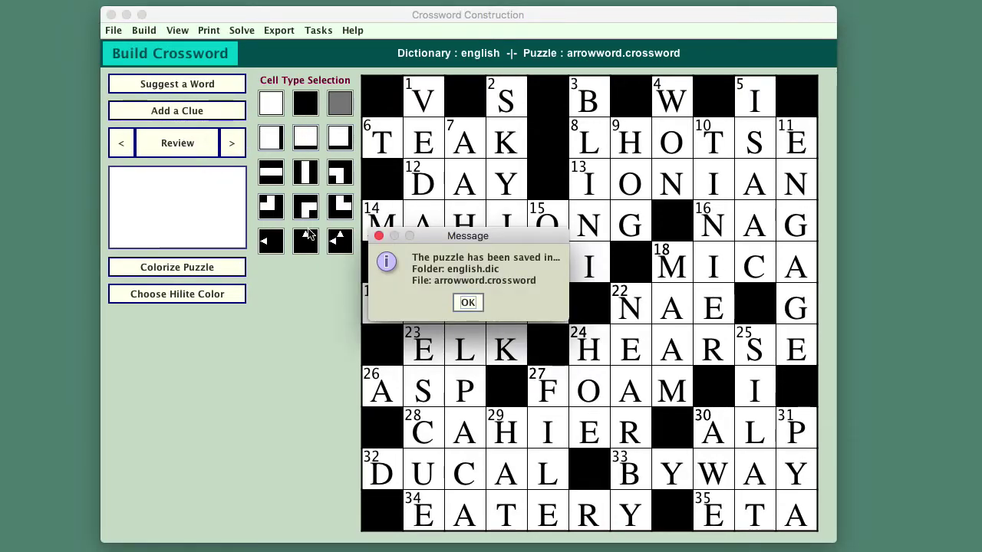
left_click(467, 303)
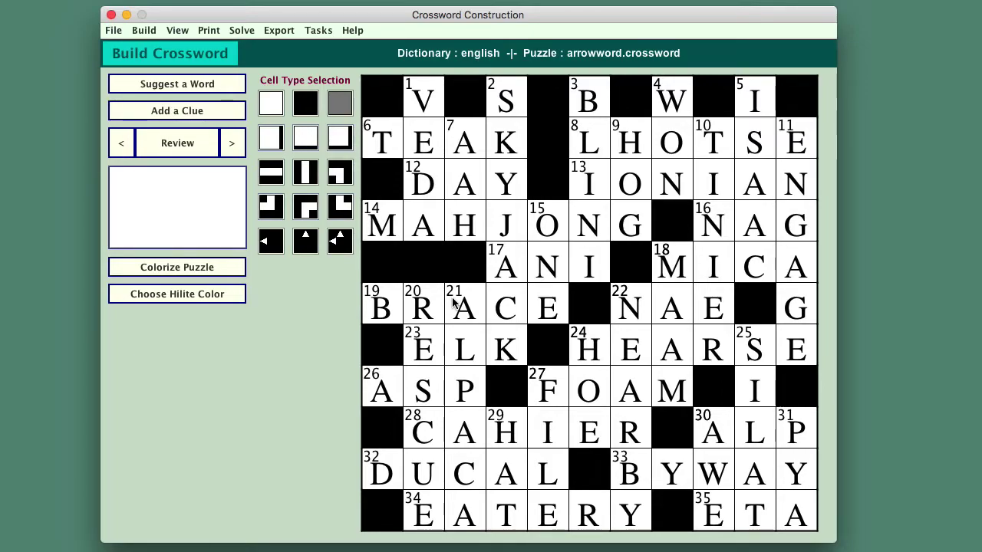
- Open the Print Arrowword layout, keeping the arrowword puzzle layout selected
left_click(207, 30)
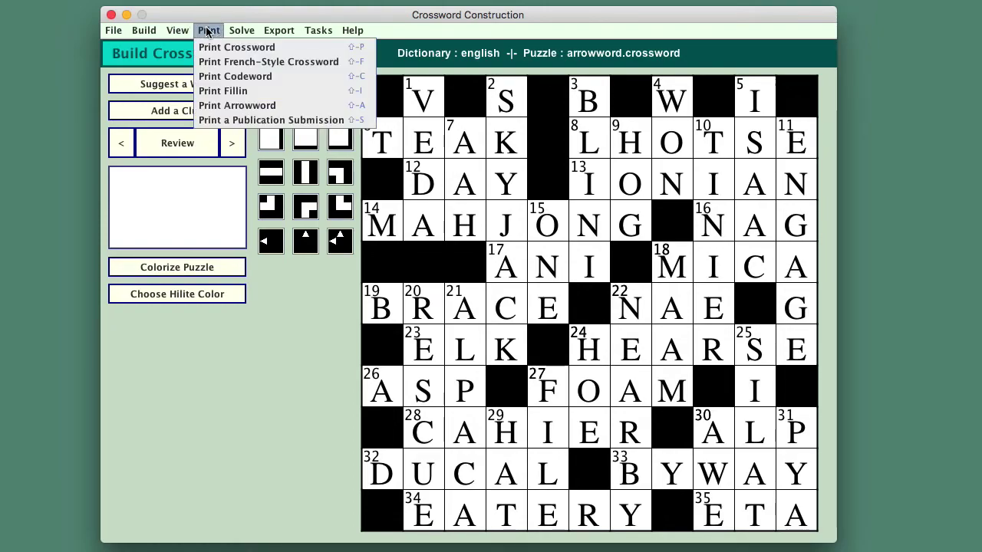
left_click(238, 109)
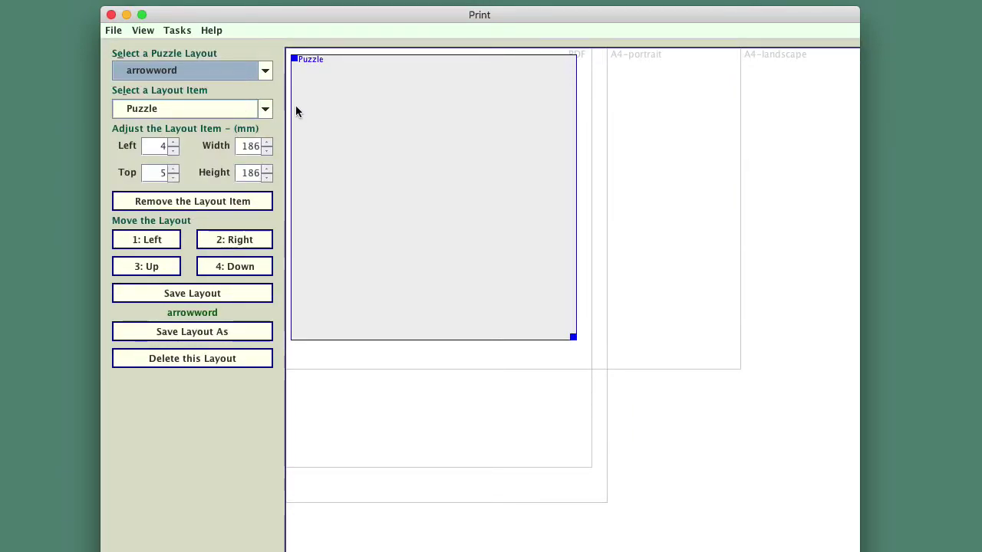
left_click(264, 71)
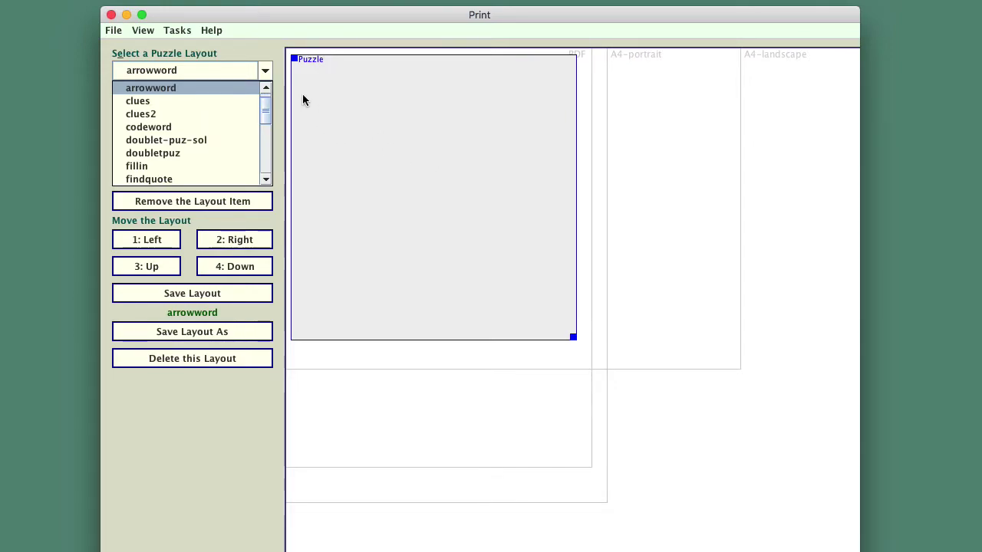
left_click(146, 29)
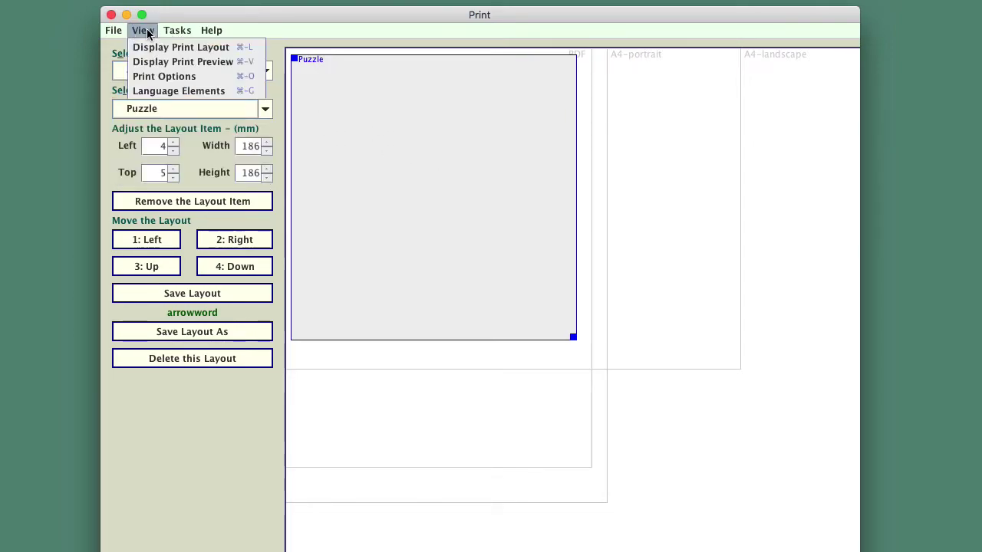
- Display the print preview of the filled arrowword puzzle
left_click(182, 62)
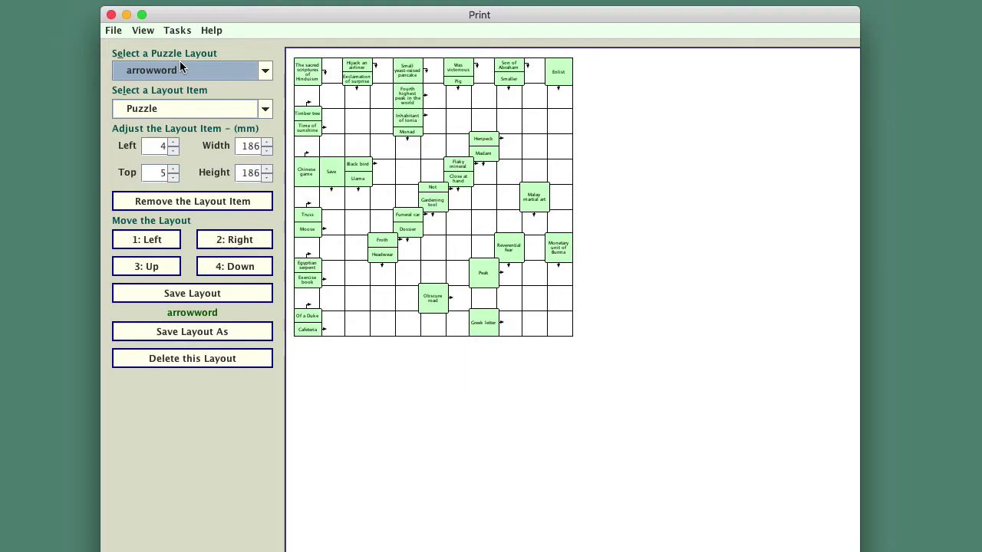
- In Arrowword Print Options, set the clue-cell colour and choose '6 Align Left' clue alignment
left_click(146, 30)
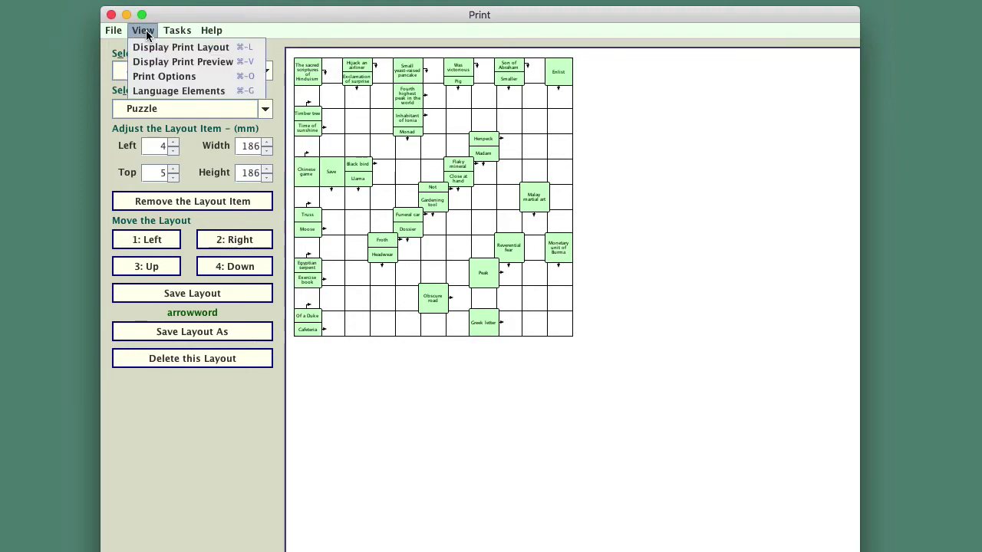
left_click(155, 78)
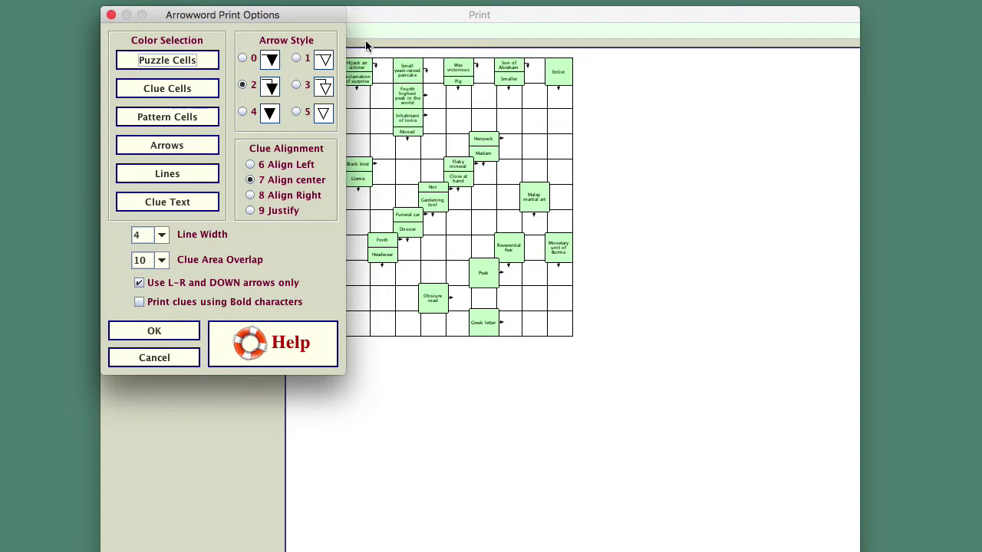
left_click_drag(310, 15, 240, 25)
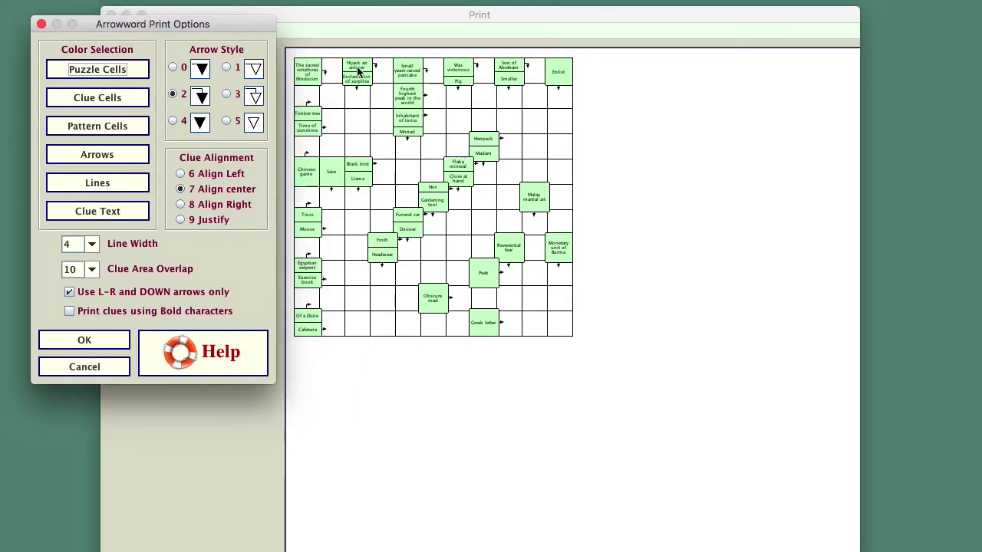
left_click(115, 100)
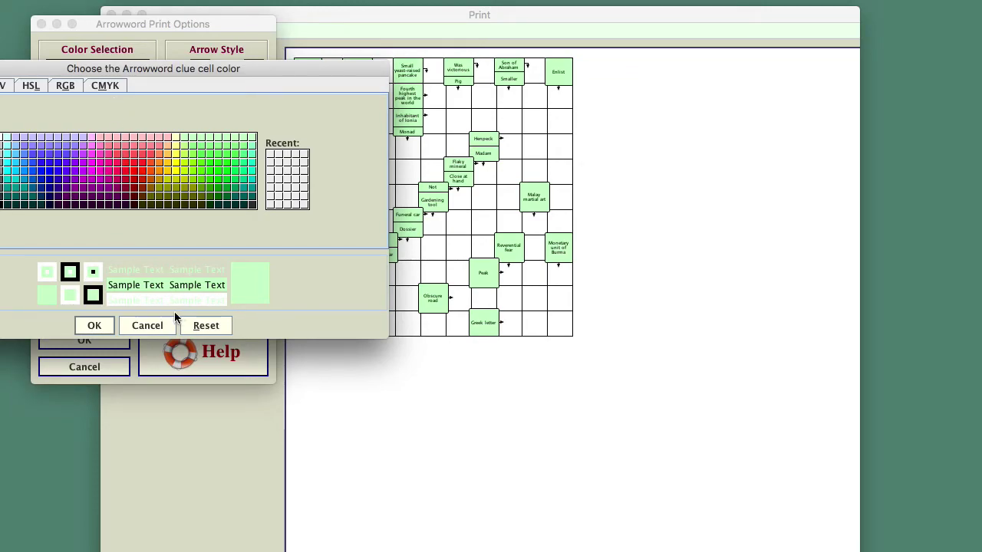
left_click(93, 326)
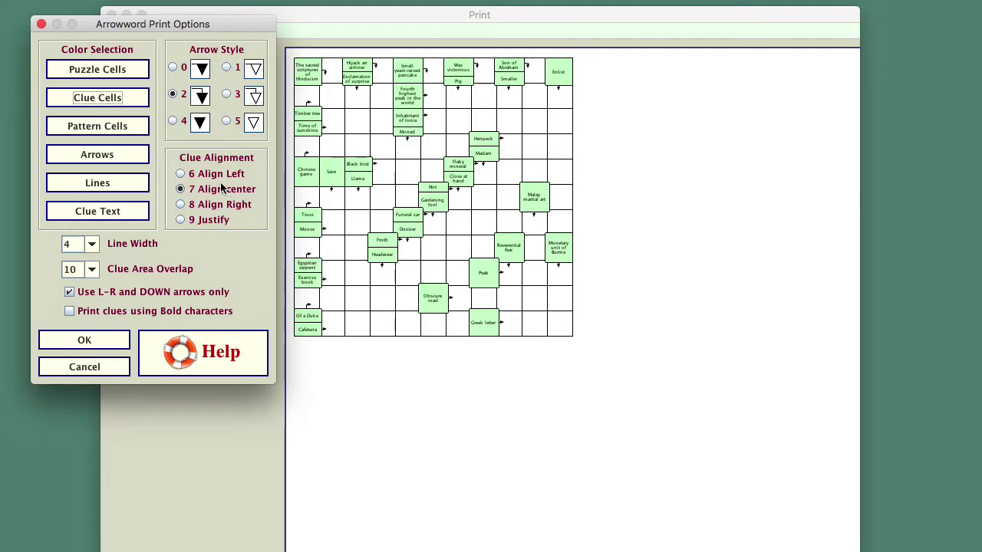
left_click(181, 175)
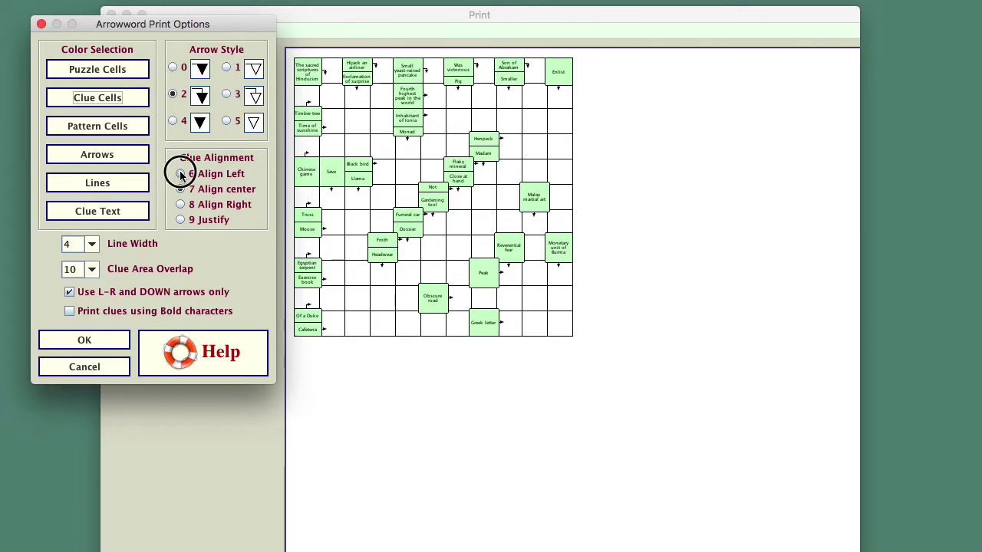
left_click(85, 341)
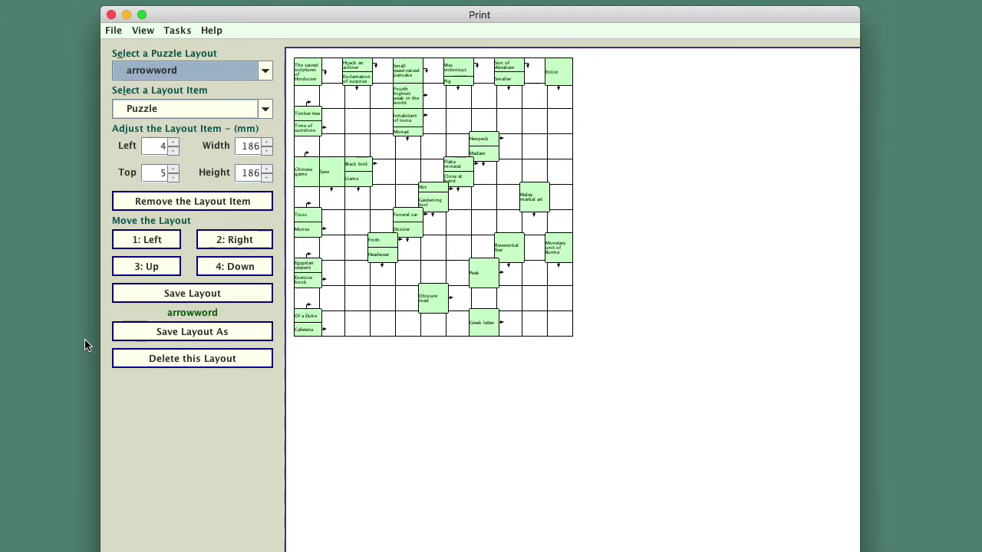
- Change the arrowword clue alignment to '7 Align center' and apply it
left_click(146, 30)
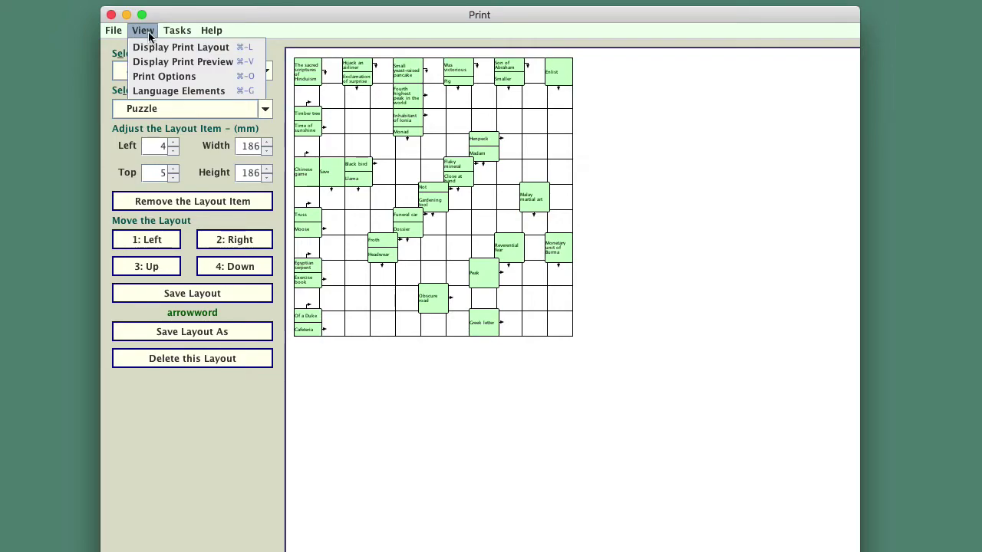
left_click(173, 78)
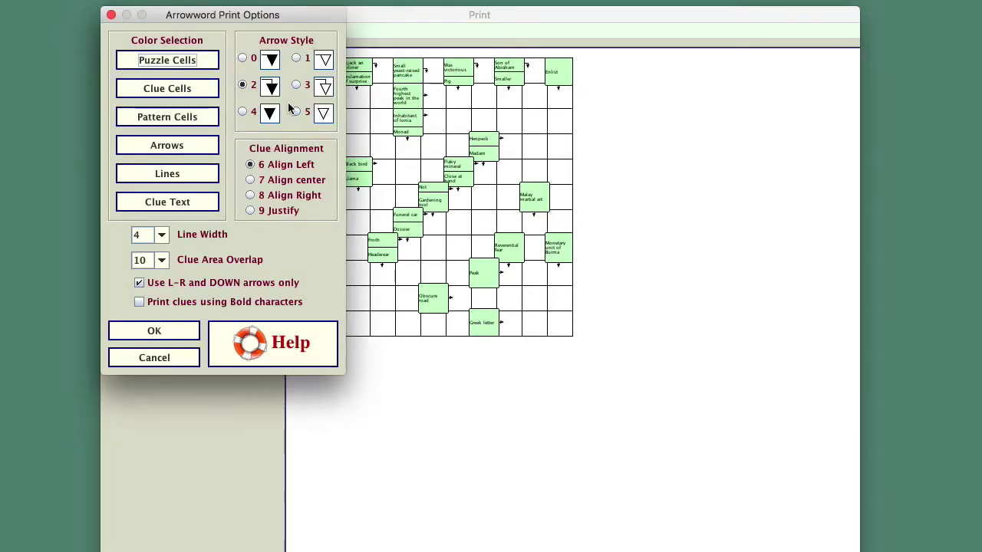
left_click(304, 181)
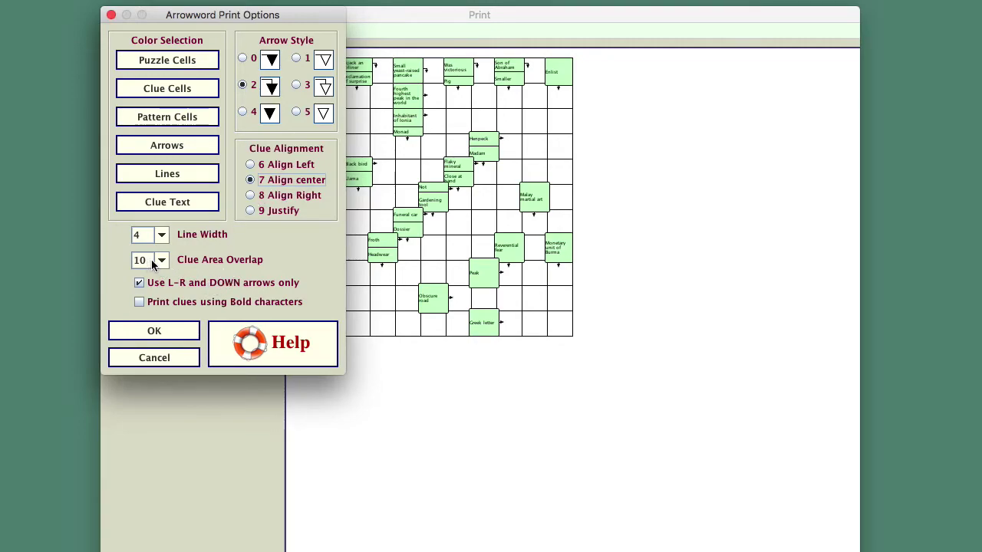
left_click(157, 332)
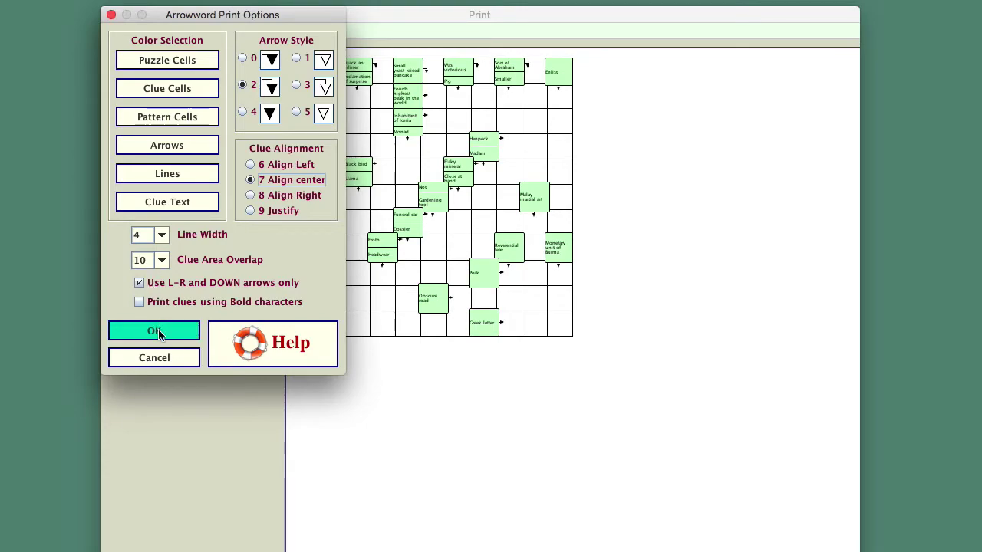
left_click(157, 331)
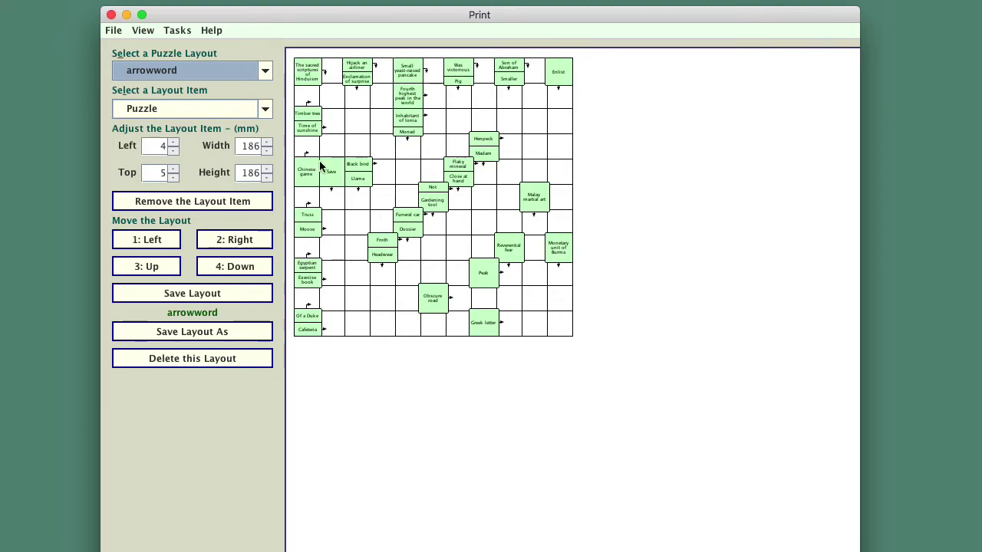
- Print the arrowword puzzle from Tasks > Print, sending the PDF to Preview
left_click(177, 32)
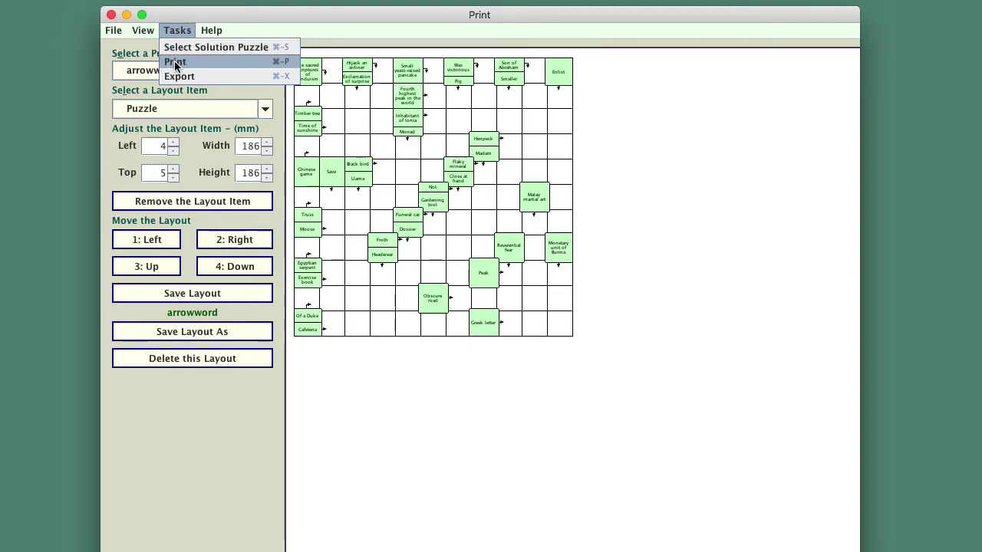
left_click(175, 63)
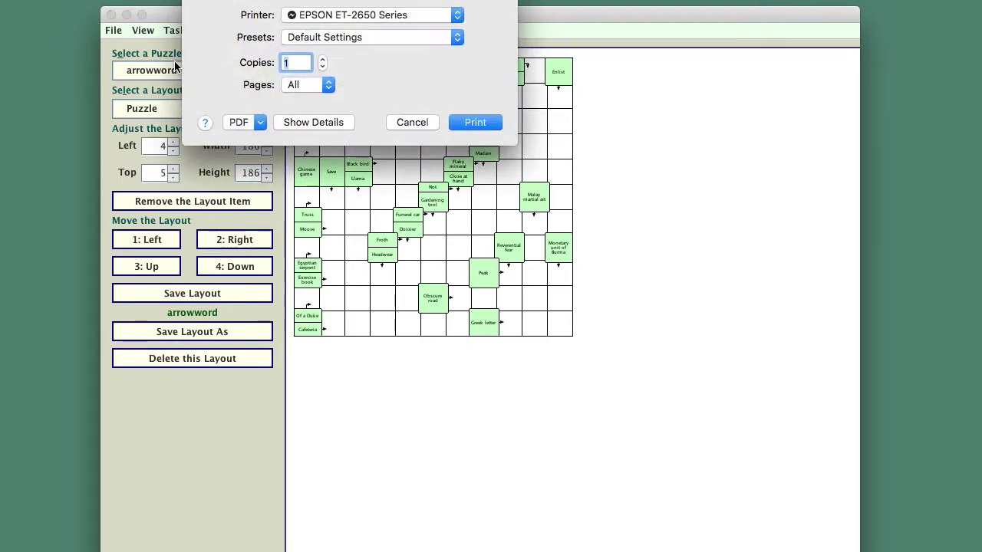
left_click(260, 124)
left_click(258, 140)
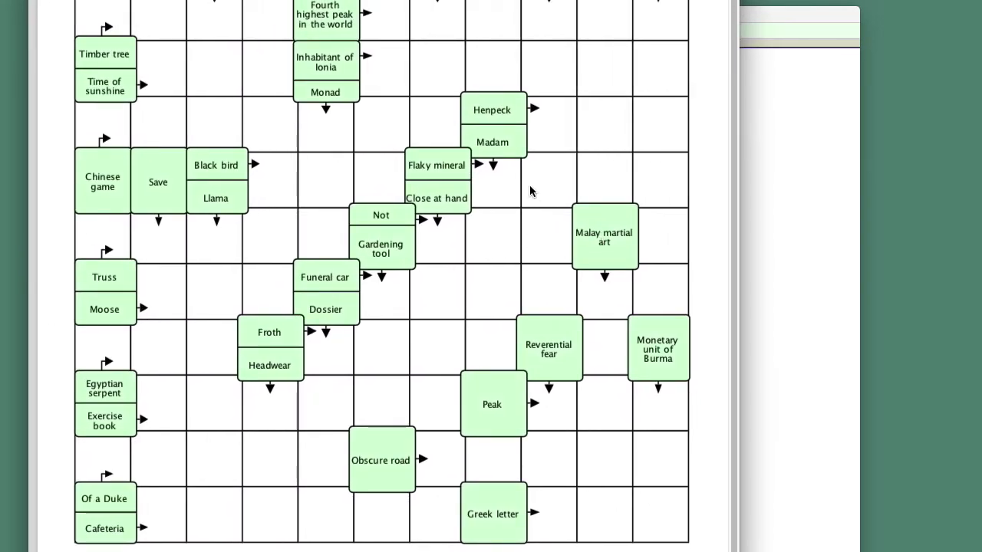
- Widen the Preview window so the printed puzzle grid fills the screen
left_click_drag(733, 250, 981, 276)
scroll(818, 158, "up", 5)
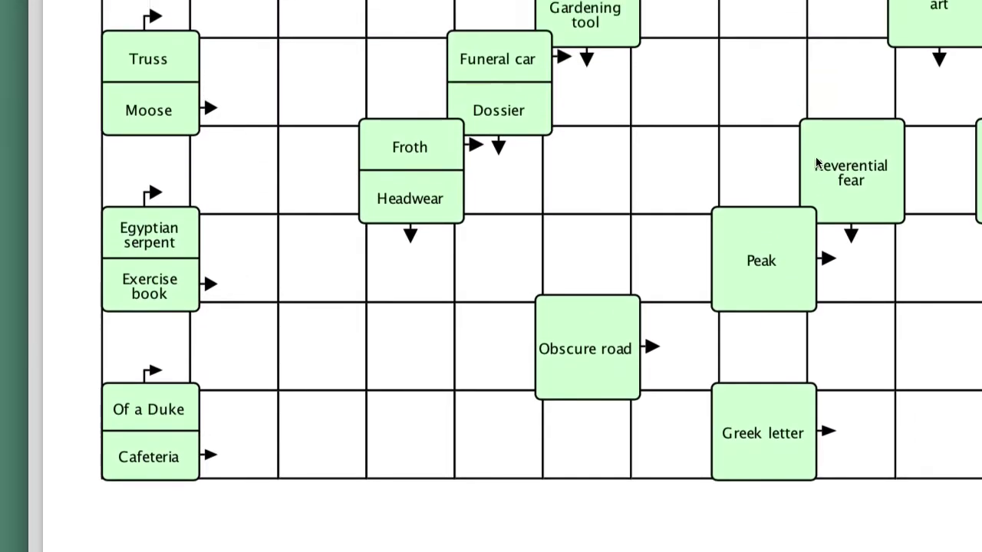
scroll(815, 156, "up", 3)
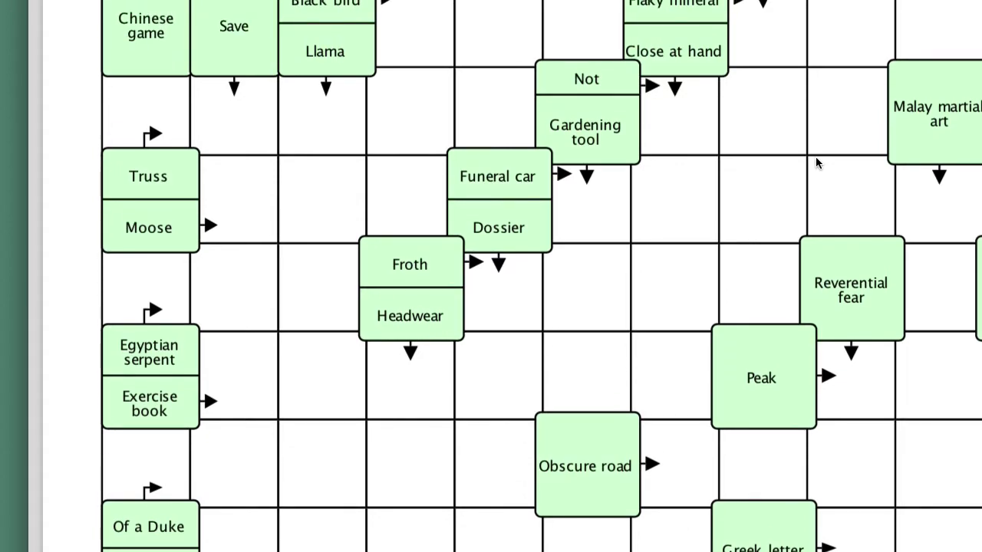
scroll(816, 156, "up", 3)
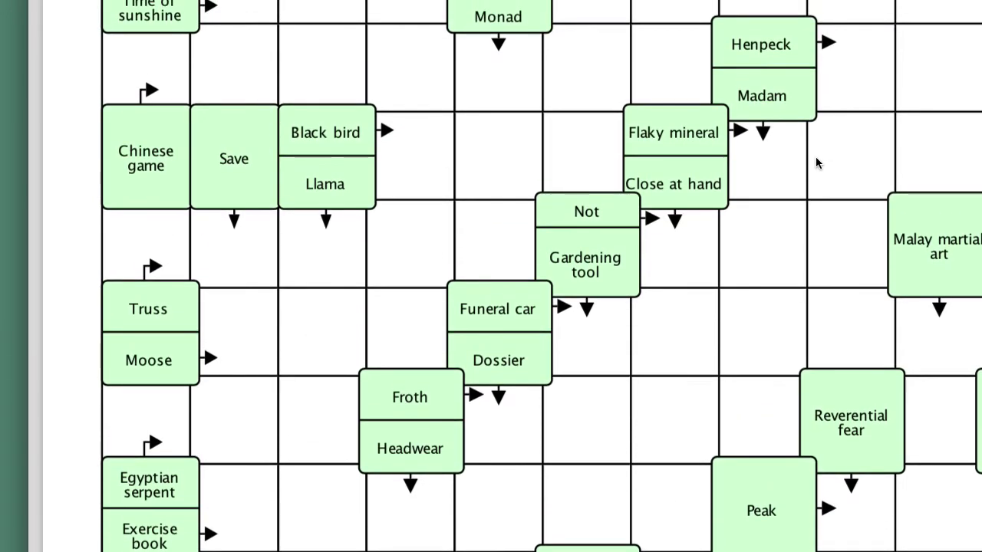
scroll(816, 159, "up", 3)
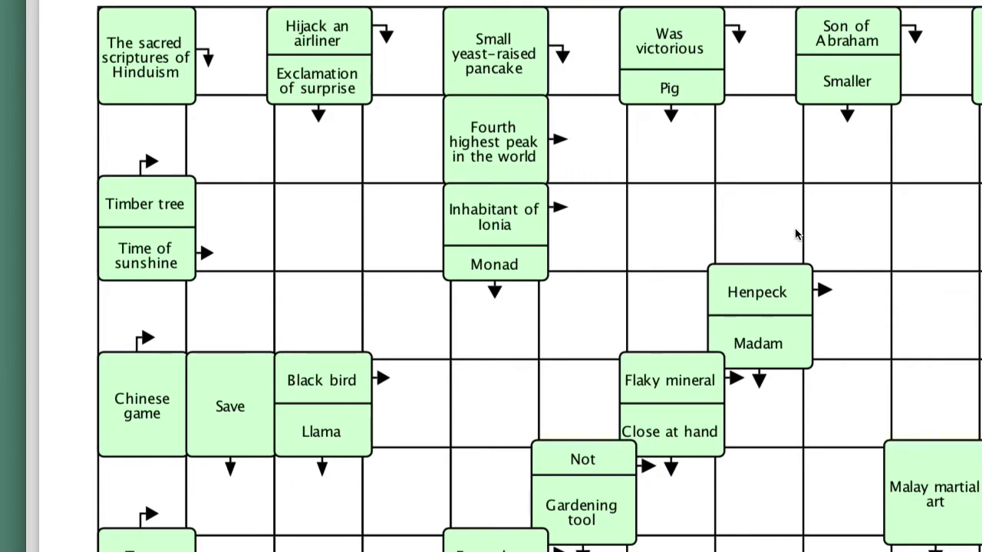
- Scroll the enlarged grid to read the green clues, clearing the highlight beside 'Son of Abraham'
scroll(796, 234, "down", 4)
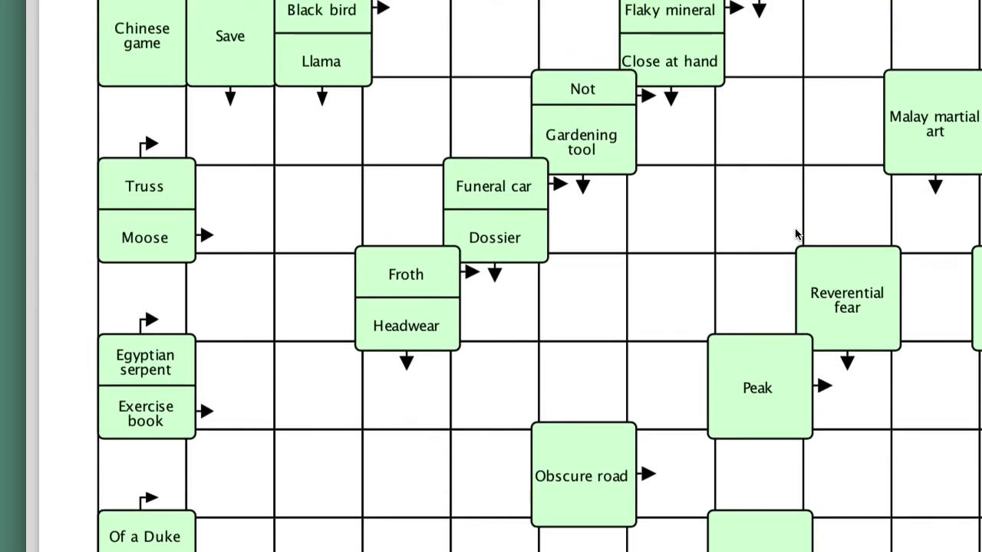
scroll(796, 234, "up", 3)
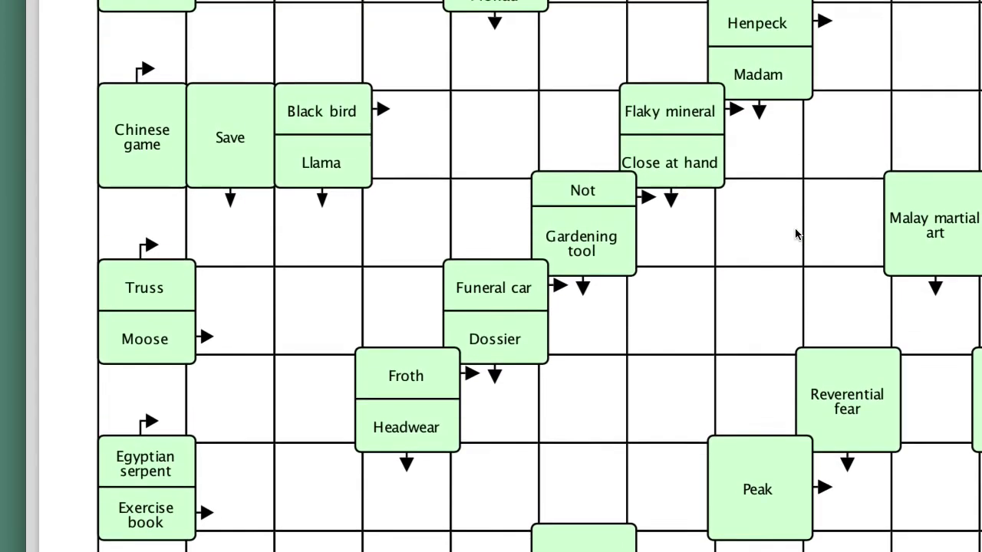
scroll(796, 234, "up", 7)
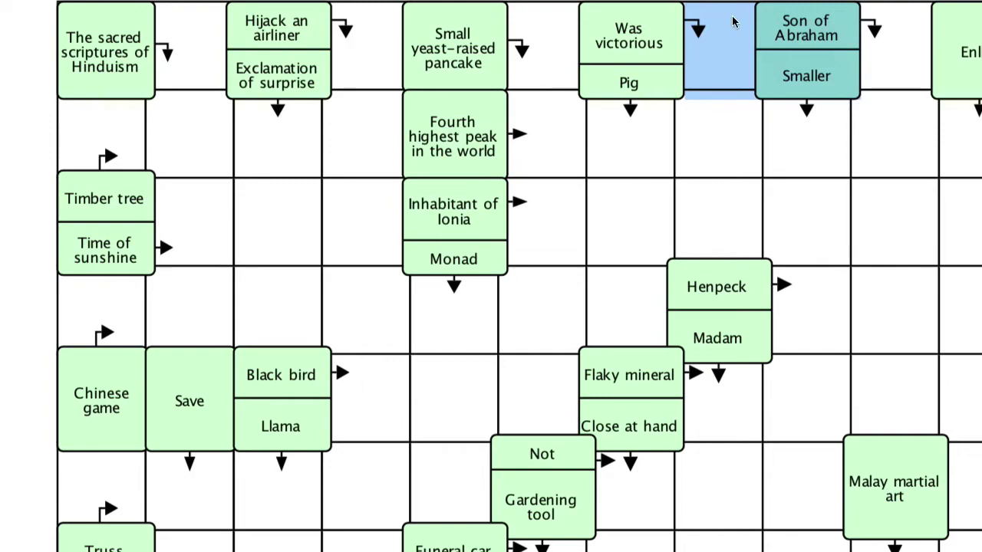
key("Escape")
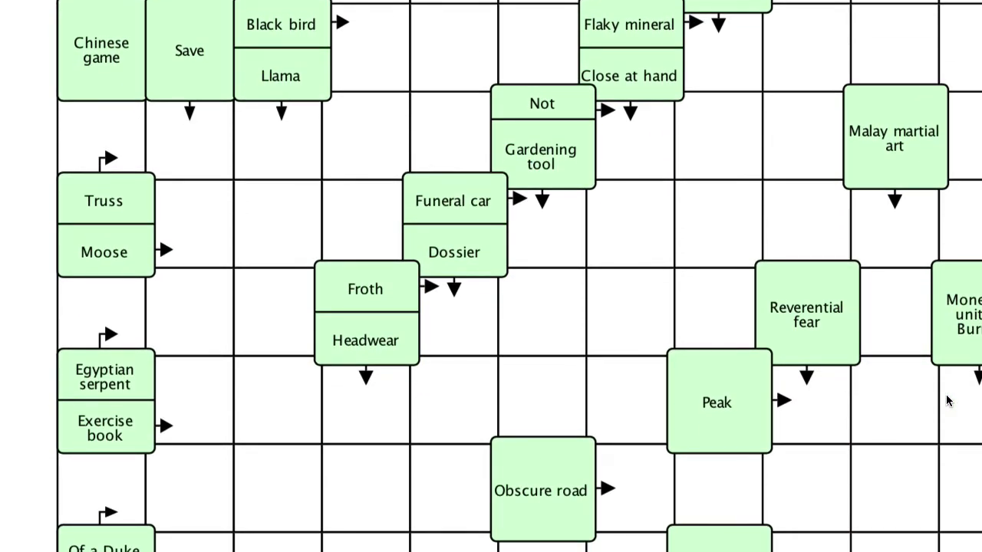
scroll(948, 401, "up", 5)
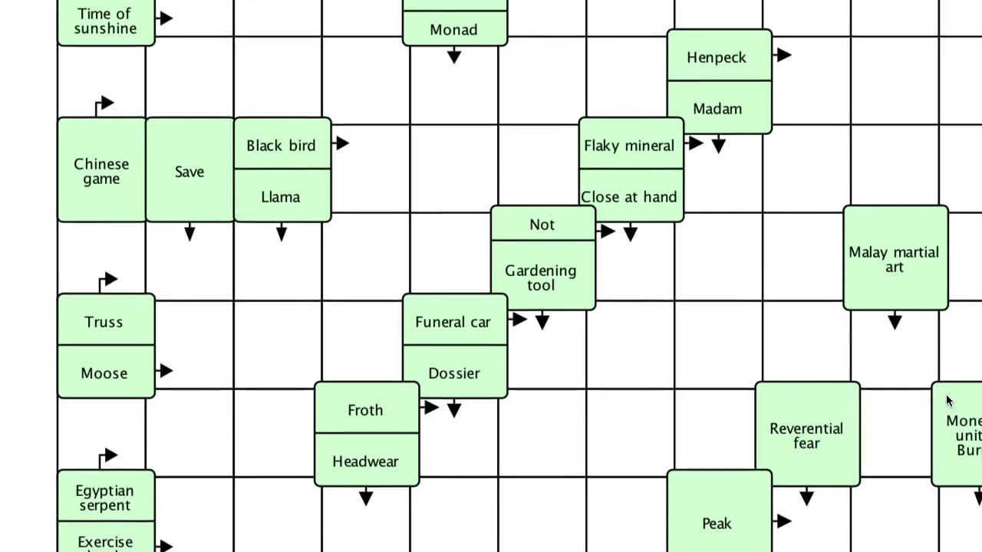
scroll(948, 400, "up", 2)
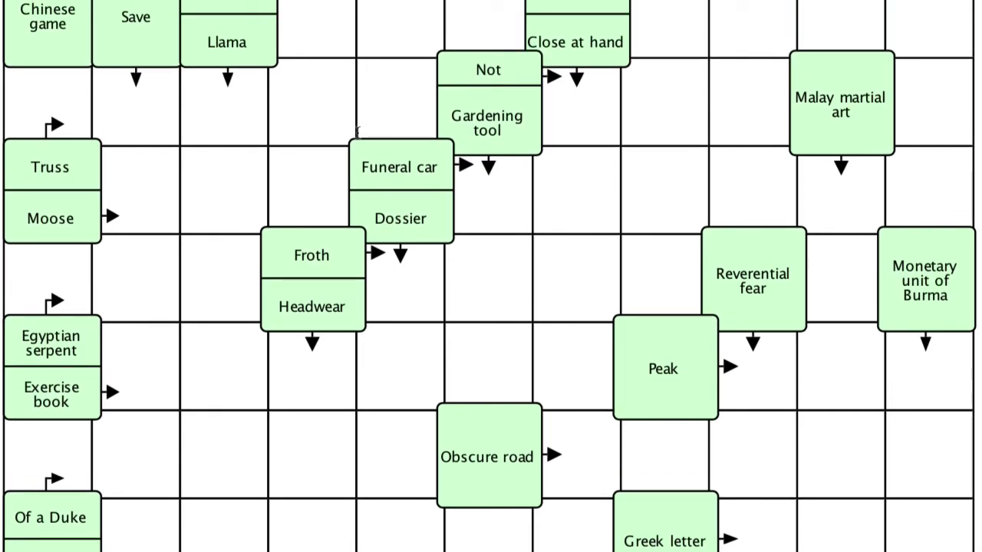
scroll(357, 132, "up", 5)
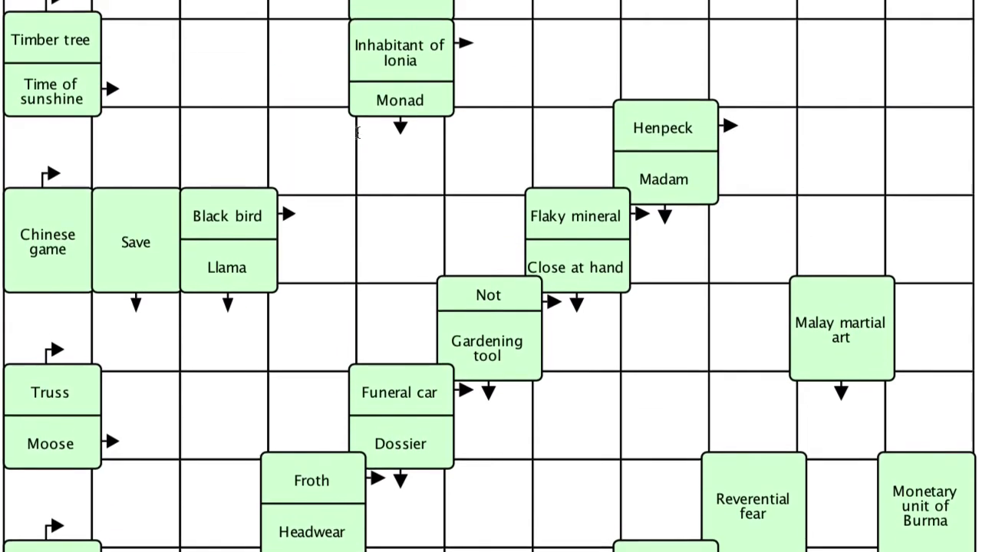
scroll(357, 132, "up", 1)
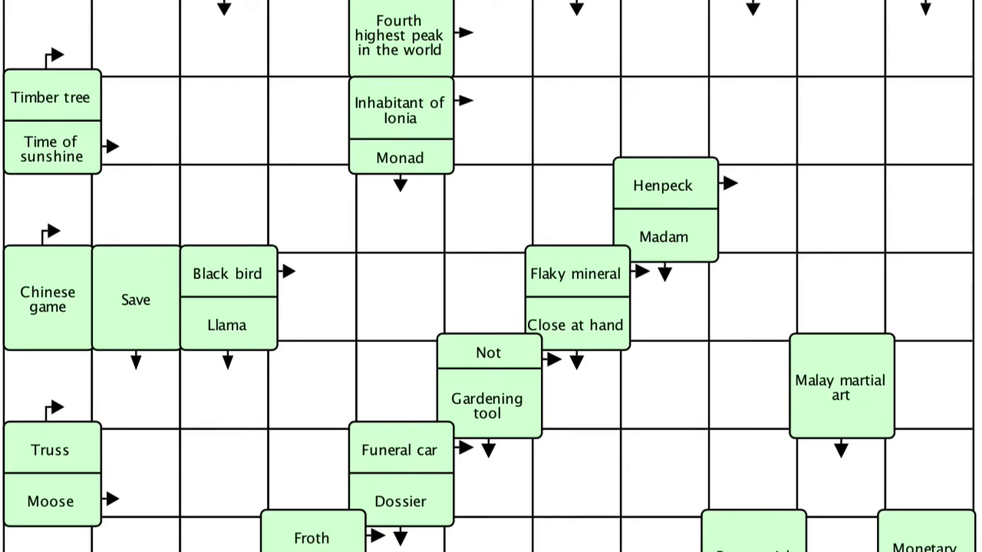
scroll(491, 276, "up", 3)
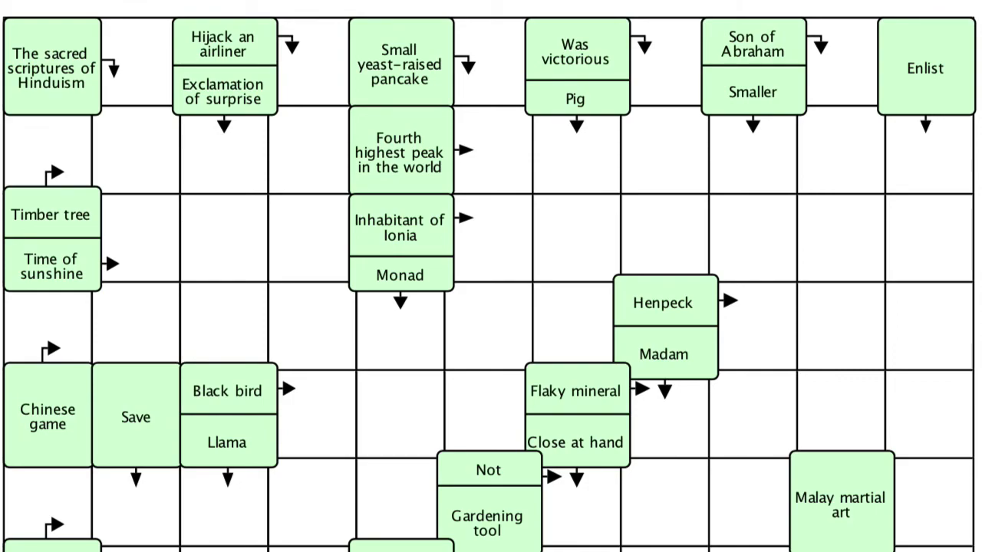
scroll(431, 111, "down", 3)
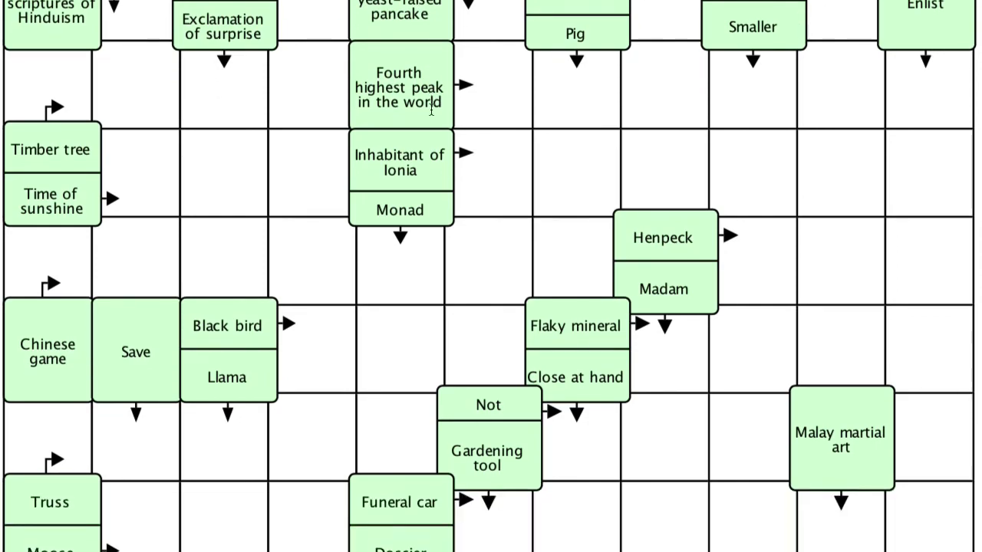
scroll(431, 111, "down", 8)
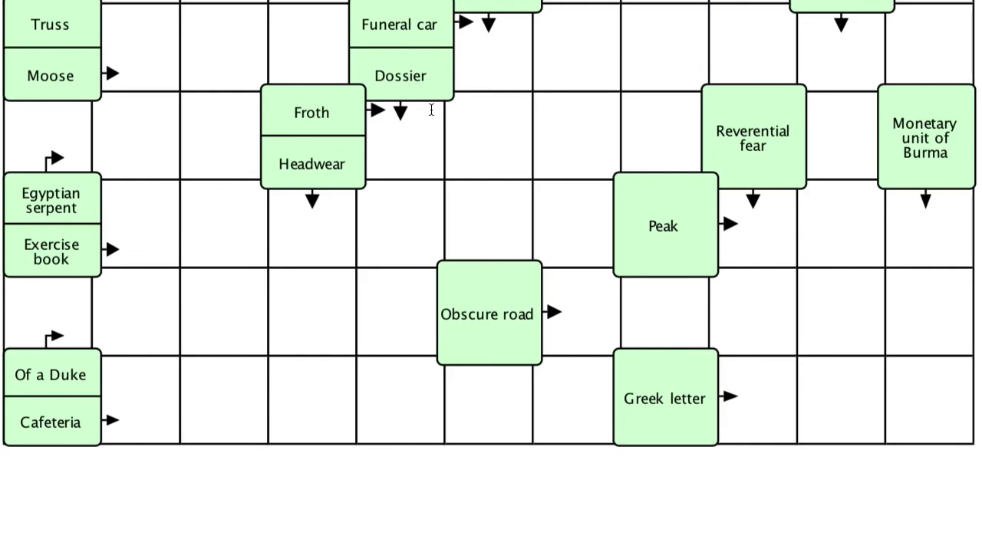
scroll(431, 110, "up", 6)
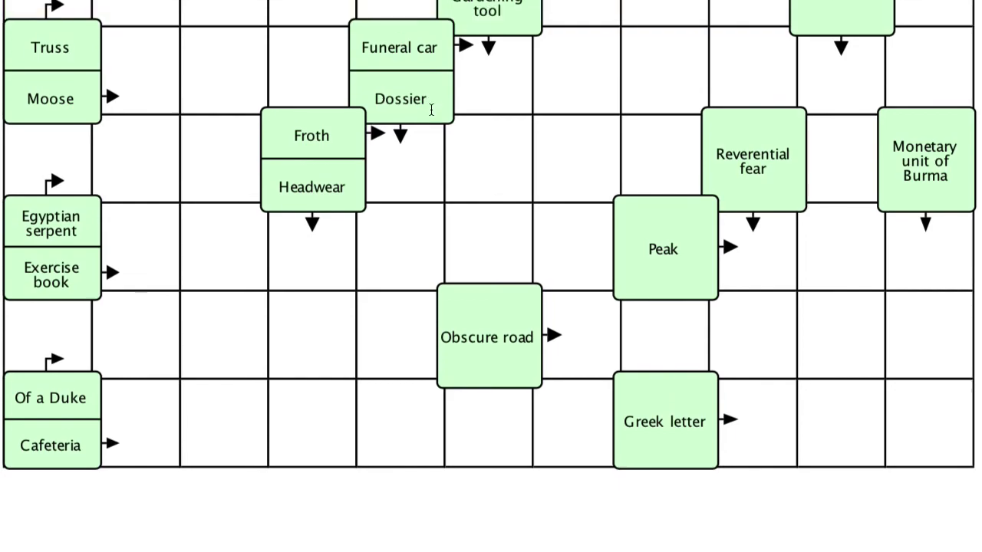